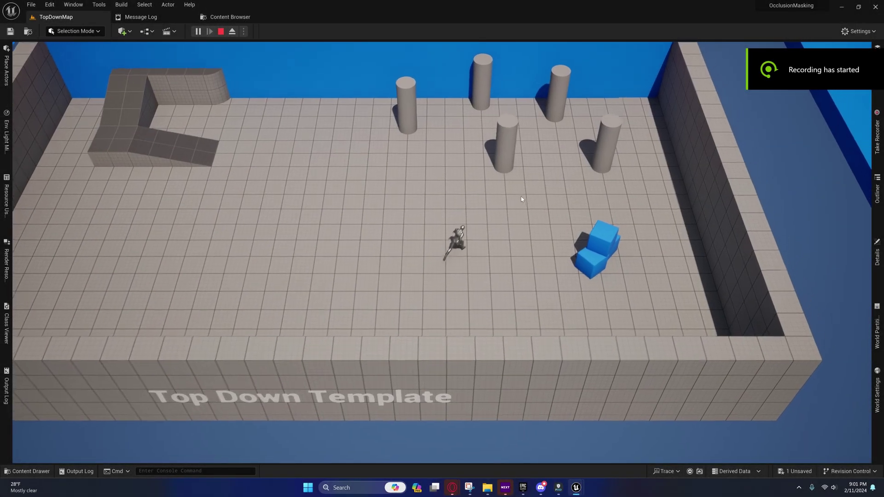
- Walk the character around the end of the blue wall and the pillars to examine the occlusion mask, and end the play session
{"action": "left_click_drag", "start_coordinate": [521, 197], "coordinate": [502, 194]}
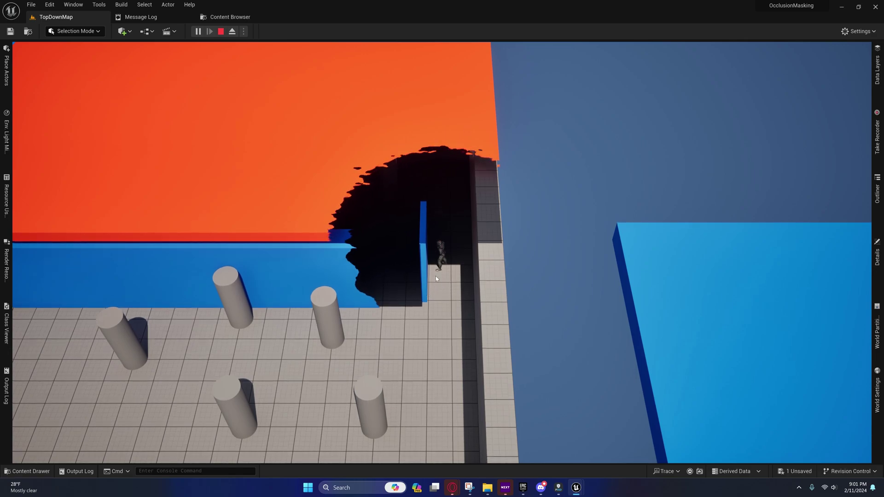
{"action": "left_click", "coordinate": [444, 197]}
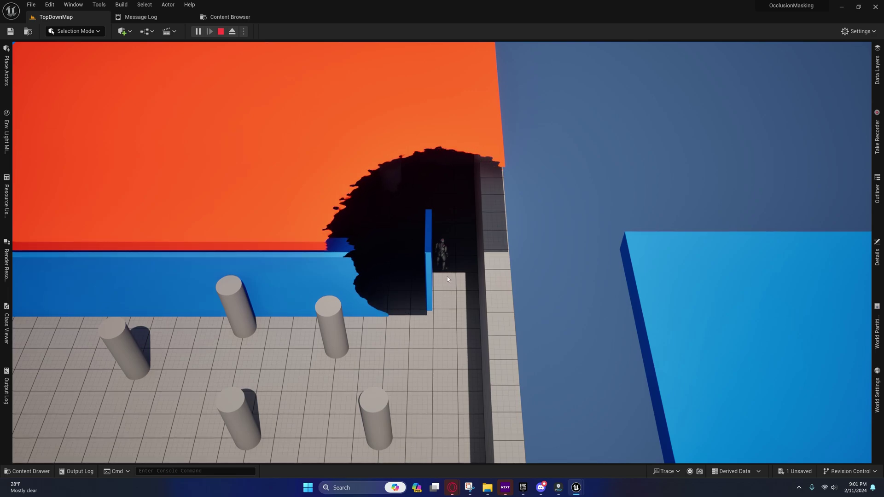
{"action": "left_click", "coordinate": [436, 353]}
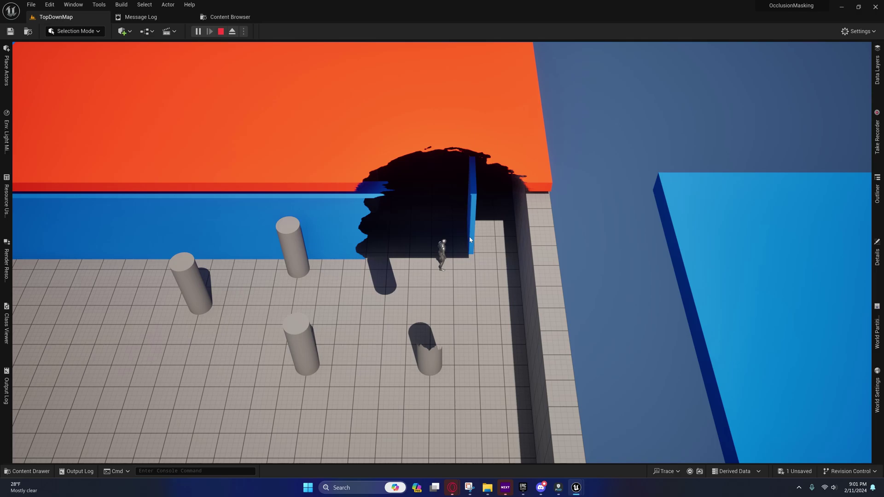
{"action": "left_click", "coordinate": [487, 214]}
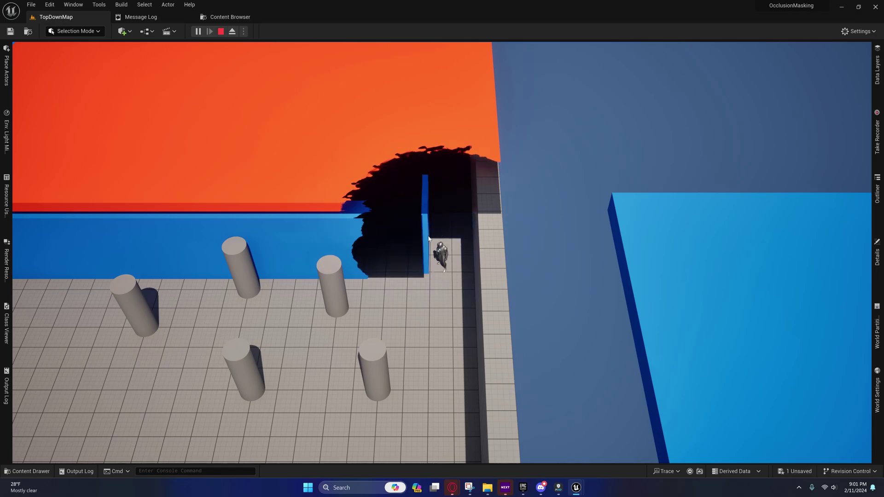
{"action": "left_click_drag", "start_coordinate": [440, 288], "coordinate": [407, 236]}
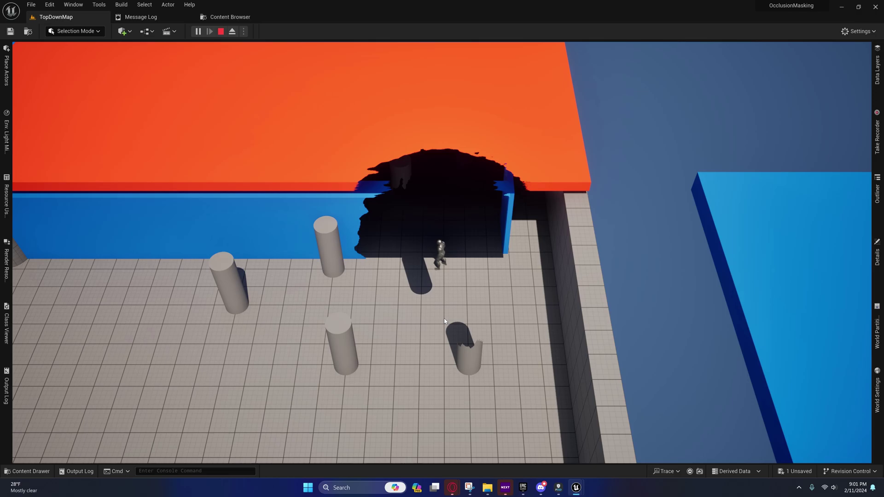
{"action": "left_click", "coordinate": [390, 216]}
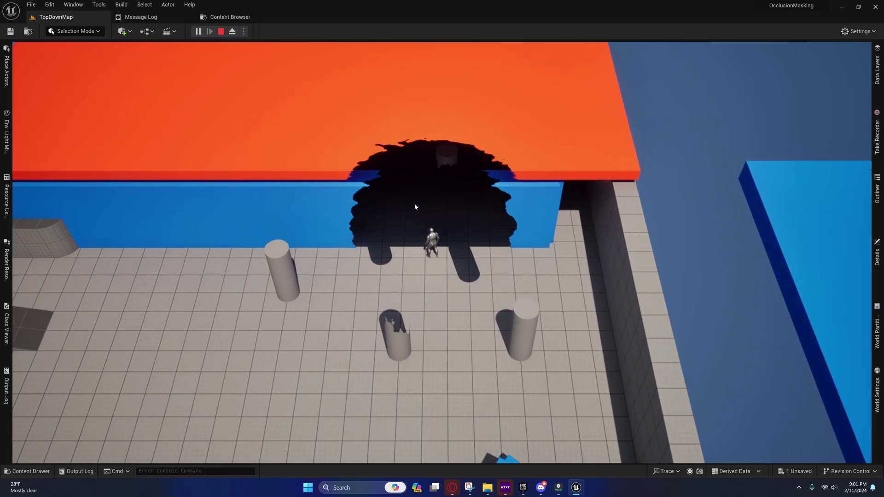
{"action": "left_click_drag", "start_coordinate": [435, 304], "coordinate": [452, 317]}
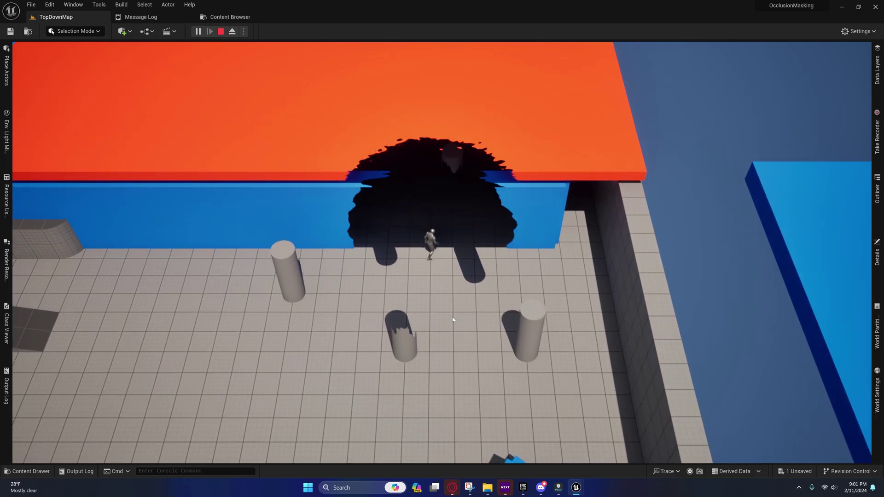
{"action": "left_click", "coordinate": [452, 319]}
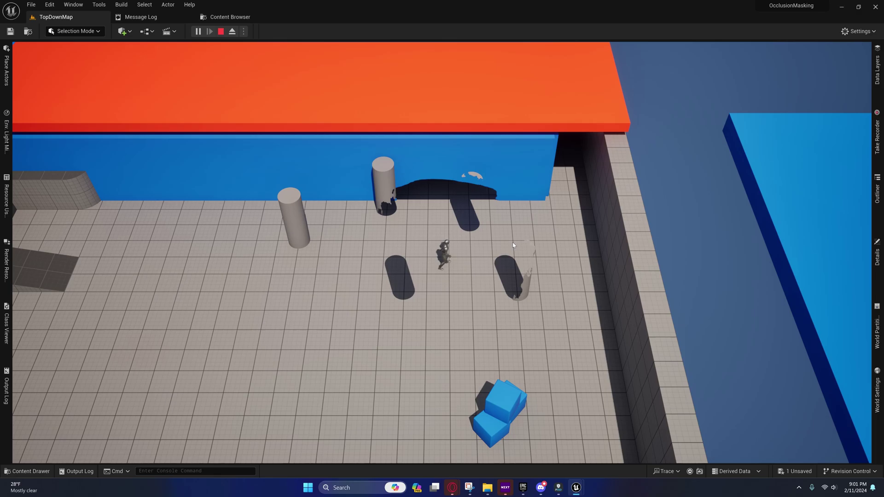
{"action": "left_click_drag", "start_coordinate": [513, 242], "coordinate": [443, 216]}
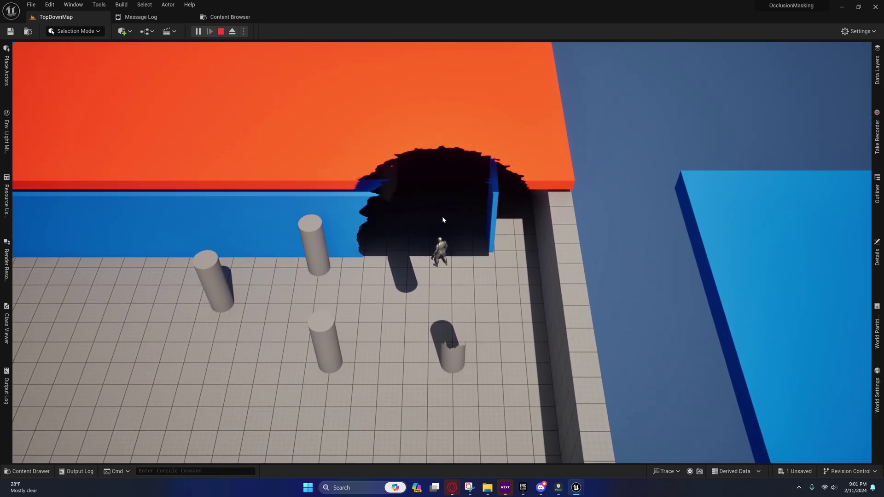
{"action": "left_click", "coordinate": [415, 344]}
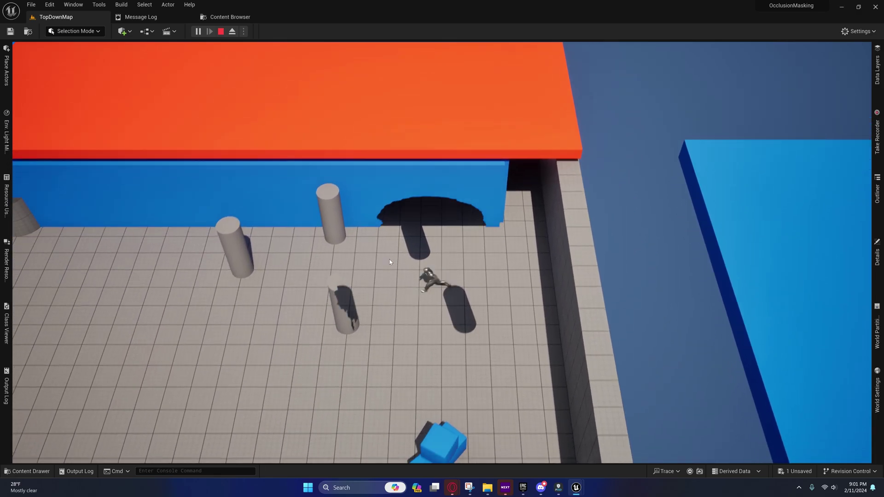
{"action": "key", "text": "Escape"}
- Switch to the TopDownMap level blueprint and examine the Event BeginPlay chain of Set Custom Primitive Data Float nodes
{"action": "mouse_move", "coordinate": [576, 488]}
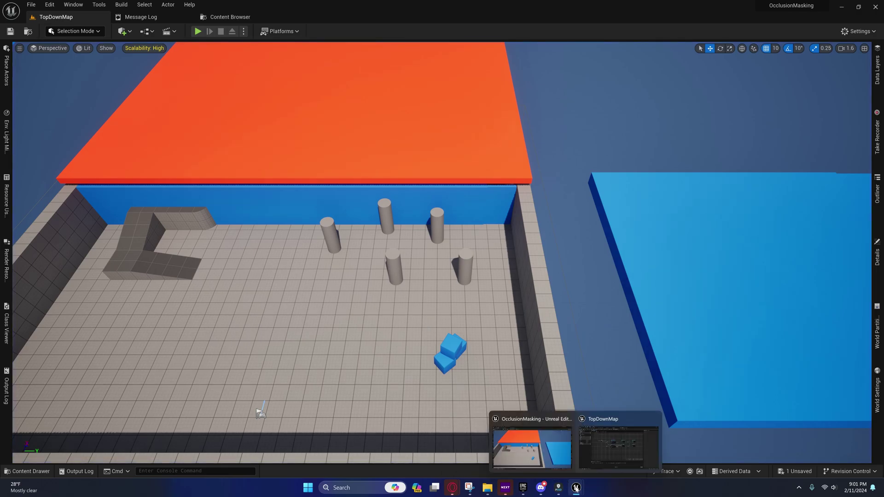
{"action": "left_click", "coordinate": [594, 455]}
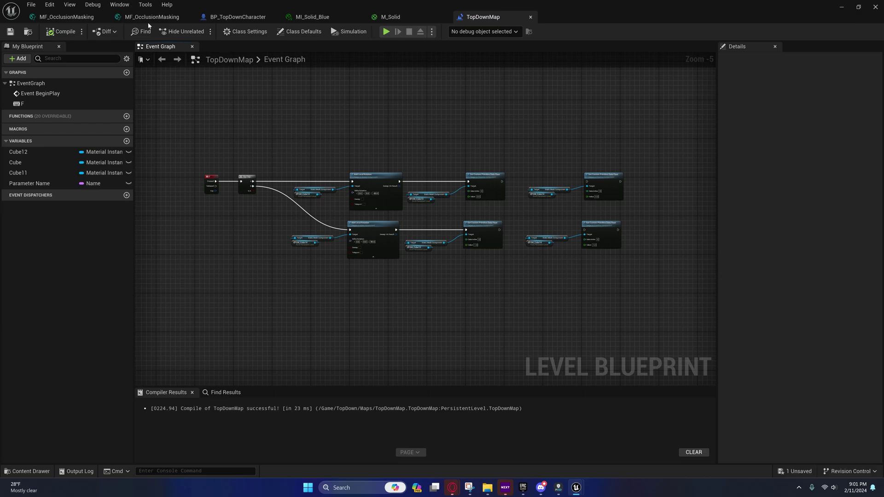
{"action": "right_click_drag", "start_coordinate": [261, 194], "coordinate": [291, 382]}
{"action": "scroll", "coordinate": [306, 237], "scroll_direction": "up", "scroll_amount": 3}
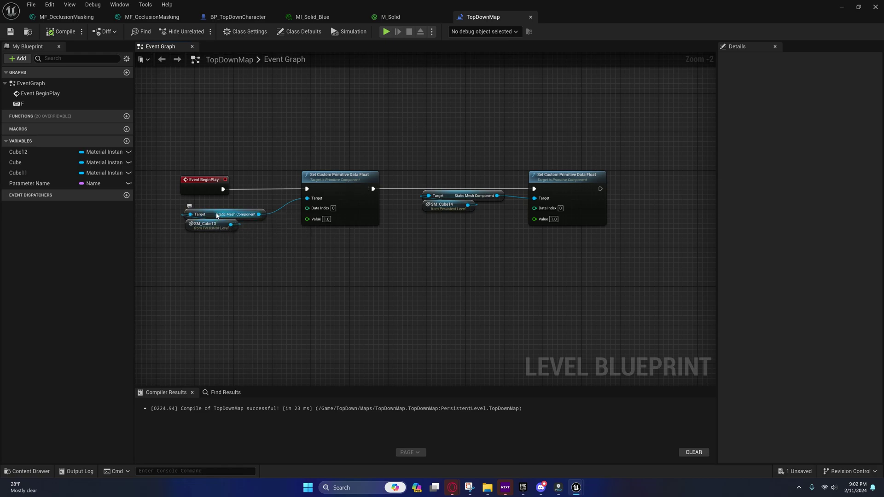
{"action": "right_click_drag", "start_coordinate": [263, 256], "coordinate": [277, 150]}
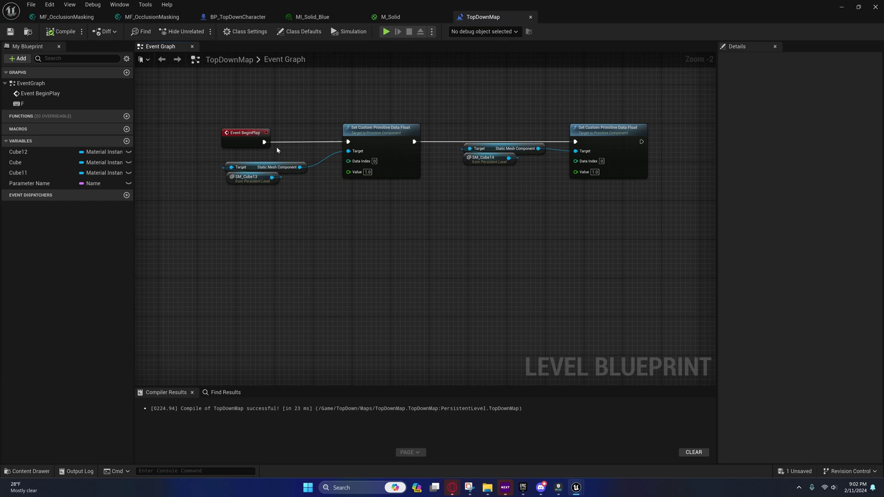
- Examine the MF_OcclusionMasking material function graph, from the PlayerPosition input through the distance and sphere mask nodes to the output
{"action": "left_click", "coordinate": [152, 17]}
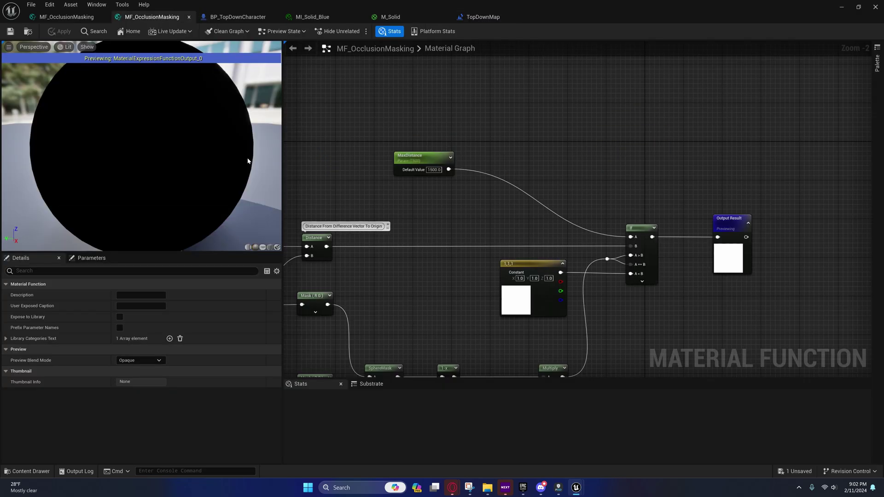
{"action": "right_click_drag", "start_coordinate": [601, 163], "coordinate": [655, 204]}
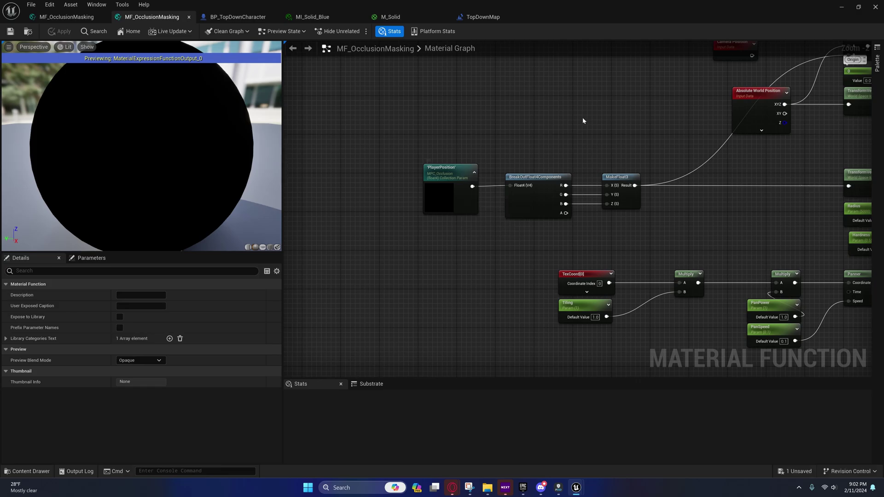
{"action": "right_click_drag", "start_coordinate": [584, 121], "coordinate": [287, 245]}
{"action": "right_click_drag", "start_coordinate": [655, 193], "coordinate": [512, 213]}
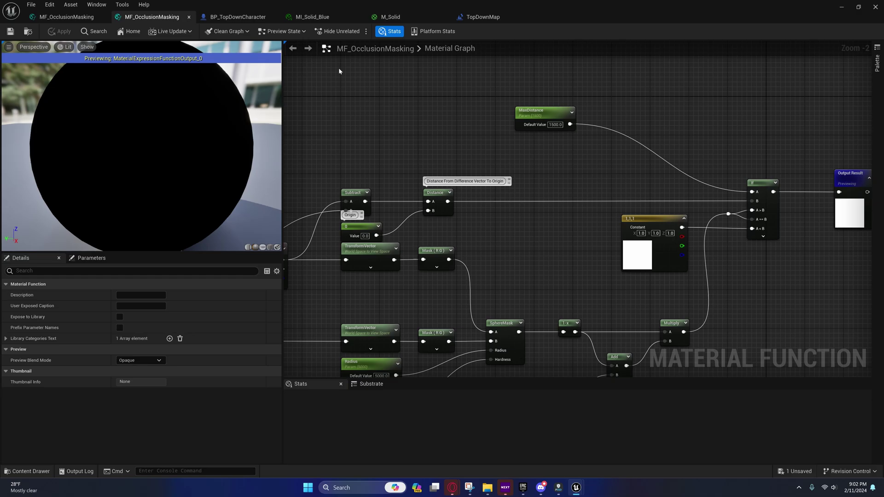
{"action": "right_click_drag", "start_coordinate": [359, 178], "coordinate": [441, 122]}
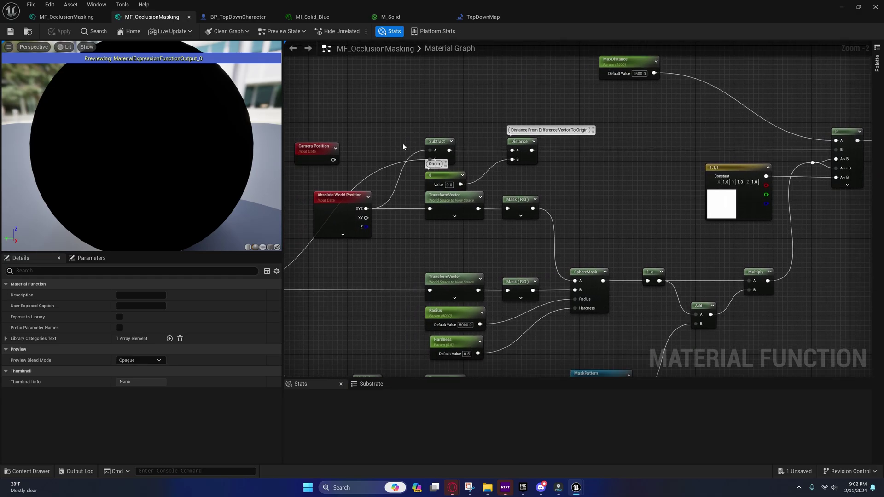
- Return to the level viewport and select the long blue back wall and the short wall piece at its end alternately to compare their extents
{"action": "left_click", "coordinate": [843, 8]}
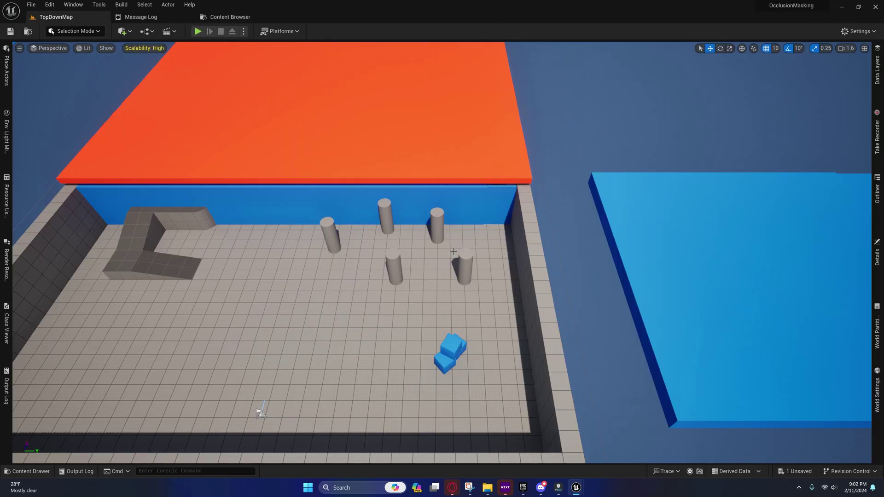
{"action": "right_click_drag", "start_coordinate": [449, 251], "coordinate": [419, 239]}
{"action": "key", "text": "w"}
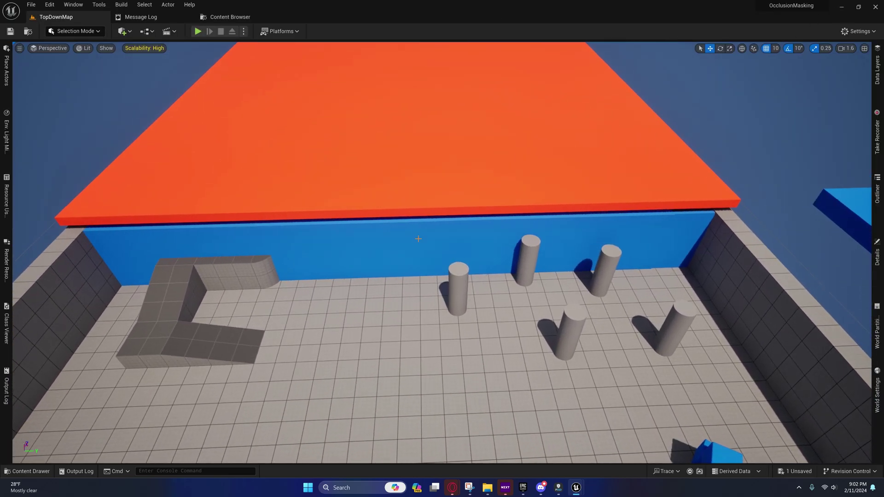
{"action": "left_click", "coordinate": [421, 238]}
{"action": "left_click", "coordinate": [527, 238]}
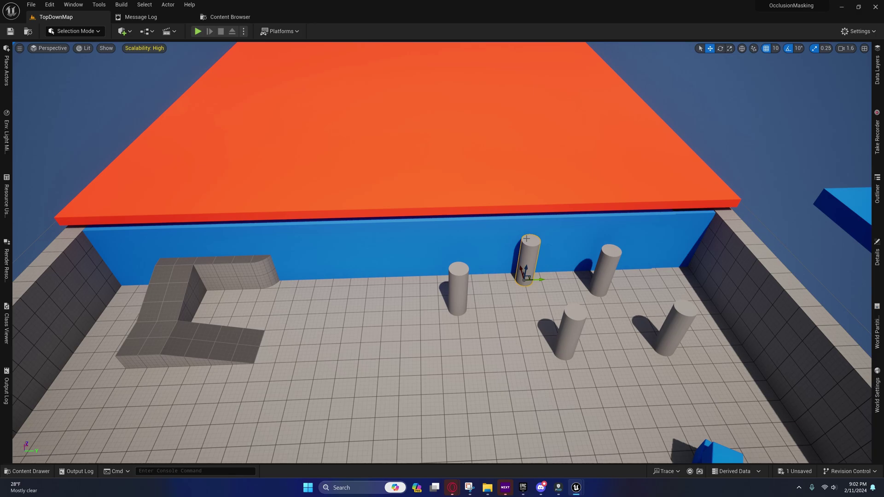
{"action": "left_click", "coordinate": [672, 233]}
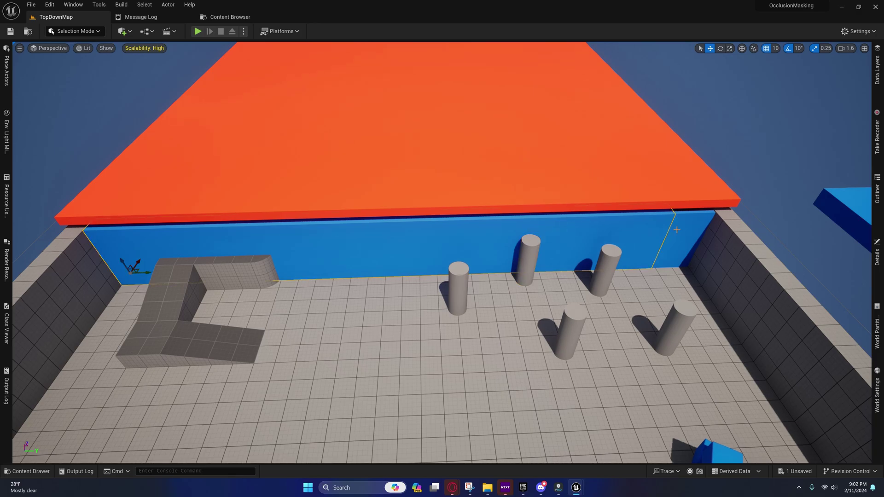
{"action": "left_click", "coordinate": [677, 230]}
{"action": "left_click", "coordinate": [598, 230]}
{"action": "left_click", "coordinate": [667, 228]}
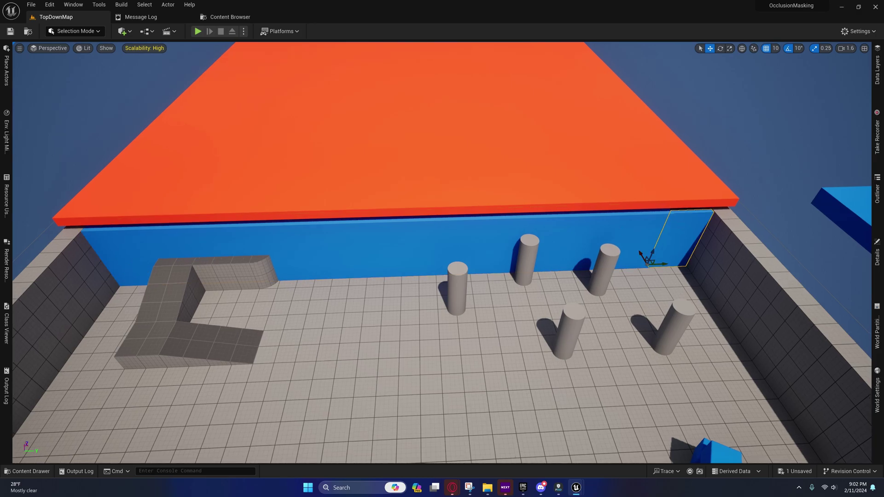
{"action": "left_click", "coordinate": [543, 237]}
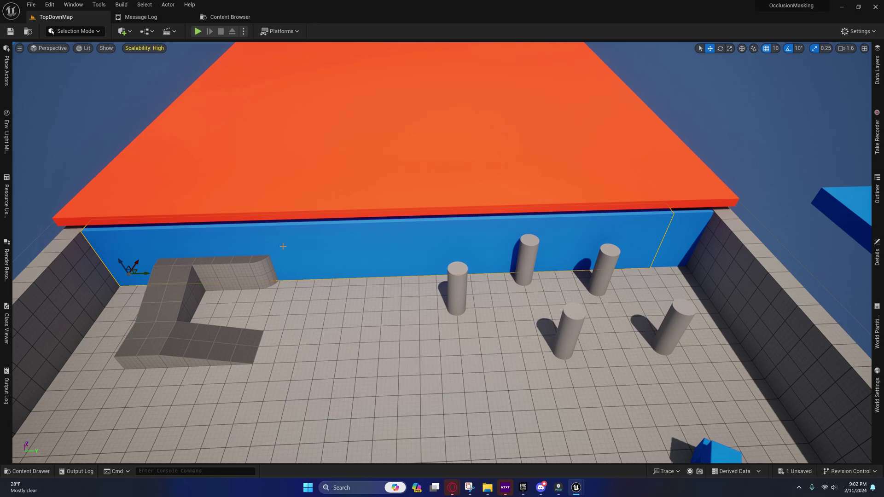
{"action": "left_click", "coordinate": [688, 222]}
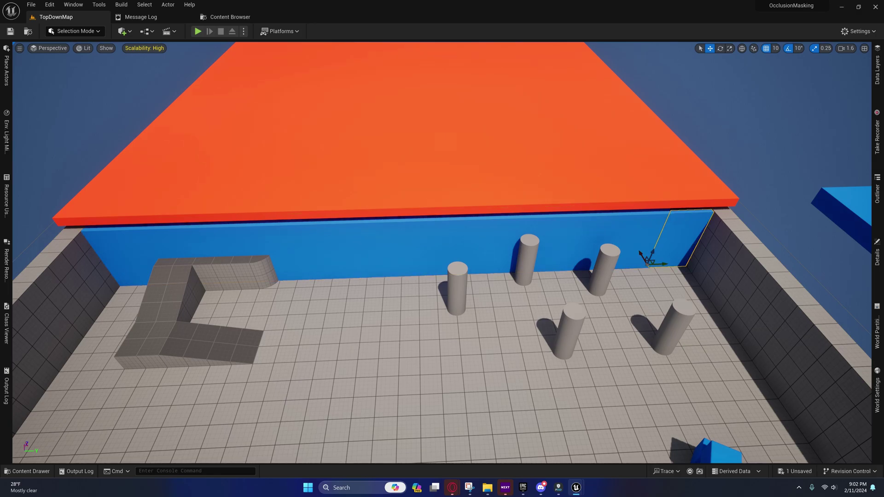
{"action": "left_click", "coordinate": [588, 228]}
{"action": "left_click", "coordinate": [689, 223]}
{"action": "left_click", "coordinate": [568, 229]}
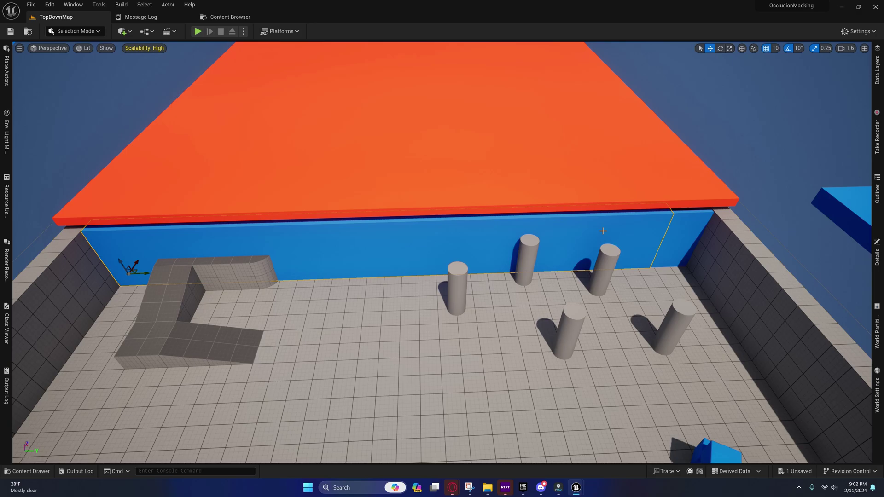
{"action": "left_click", "coordinate": [696, 228]}
{"action": "left_click", "coordinate": [596, 227]}
{"action": "left_click", "coordinate": [671, 237]}
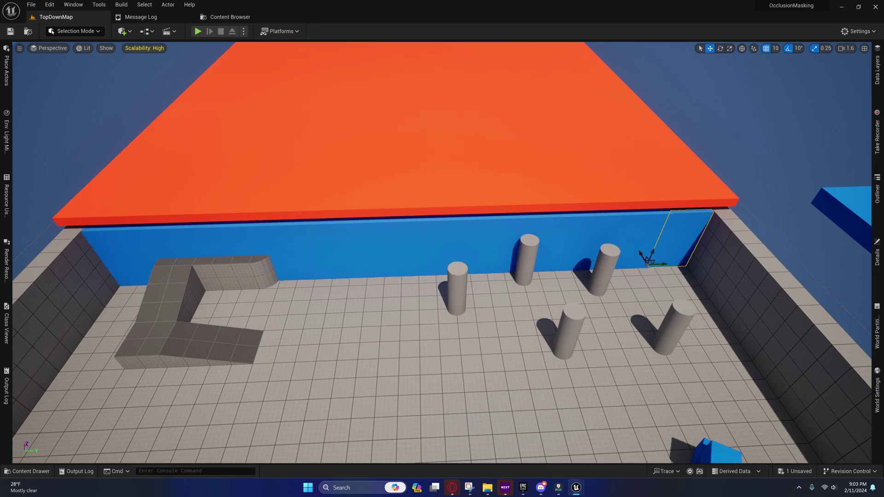
{"action": "left_click", "coordinate": [613, 232]}
{"action": "left_click", "coordinate": [681, 237]}
{"action": "left_click_drag", "start_coordinate": [611, 232], "coordinate": [618, 232]}
{"action": "left_click", "coordinate": [610, 232]}
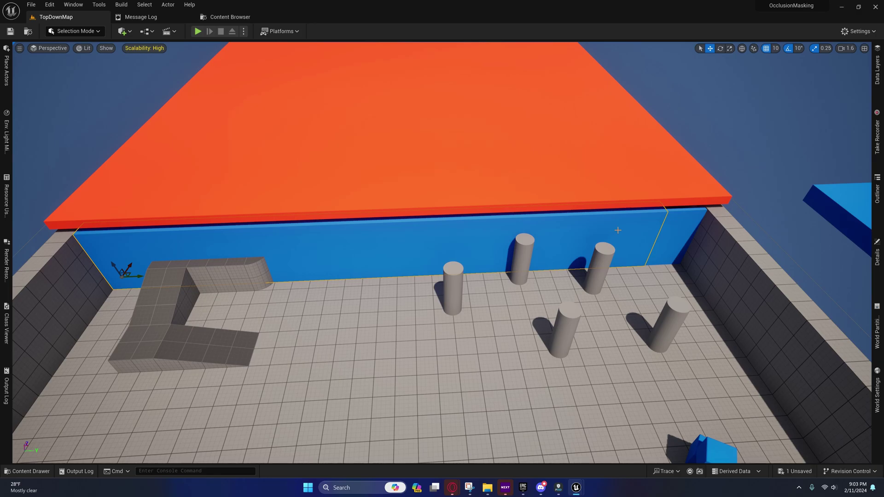
{"action": "right_click_drag", "start_coordinate": [581, 266], "coordinate": [573, 283]}
{"action": "key", "text": "w"}
{"action": "scroll", "coordinate": [581, 266], "scroll_direction": "up", "scroll_amount": 1}
{"action": "key", "text": "s"}
{"action": "key", "text": "s"}
{"action": "key", "text": "w"}
{"action": "key", "text": "e"}
{"action": "right_click_drag", "start_coordinate": [481, 199], "coordinate": [481, 200]}
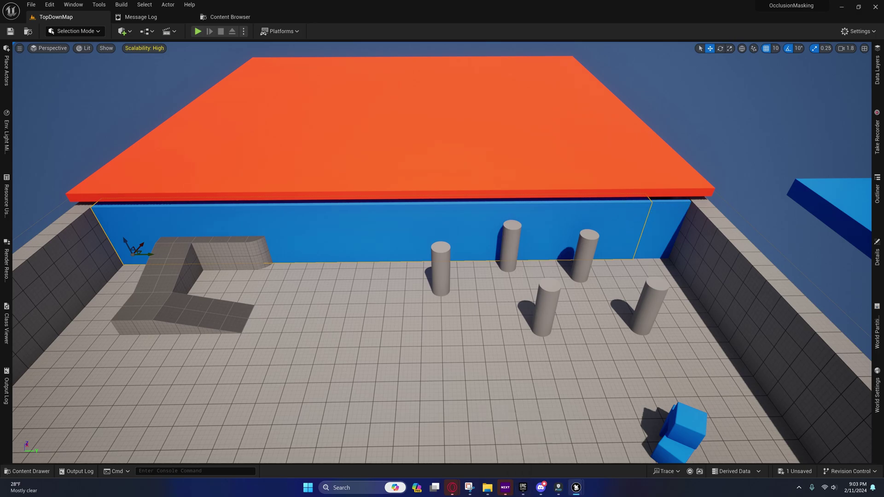
- Return to the MF_OcclusionMasking graph and add a Constant node just below the MaxDistance parameter
{"action": "mouse_move", "coordinate": [577, 488]}
{"action": "left_click", "coordinate": [604, 456]}
{"action": "right_click_drag", "start_coordinate": [488, 239], "coordinate": [408, 289]}
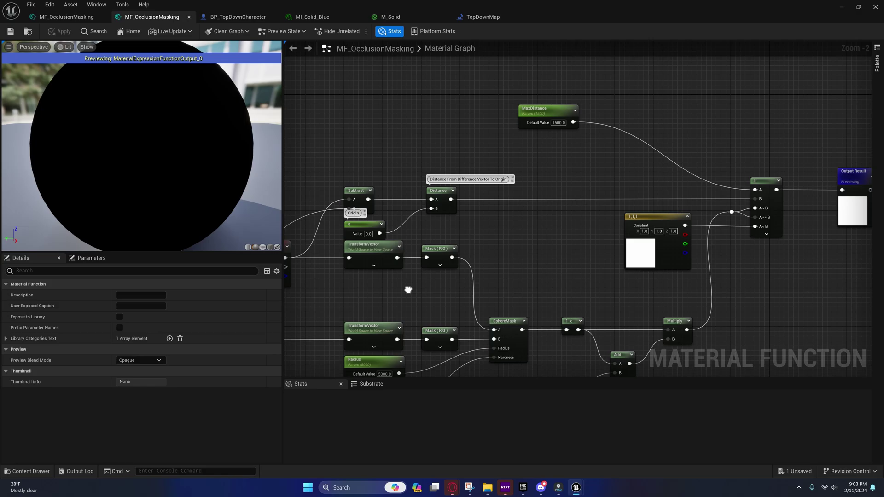
{"action": "right_click_drag", "start_coordinate": [522, 222], "coordinate": [386, 244]}
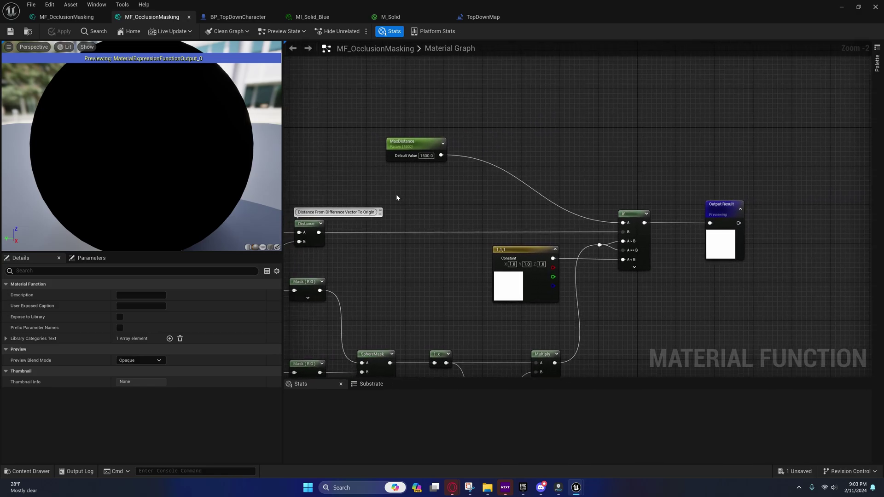
{"action": "right_click_drag", "start_coordinate": [396, 194], "coordinate": [420, 172]}
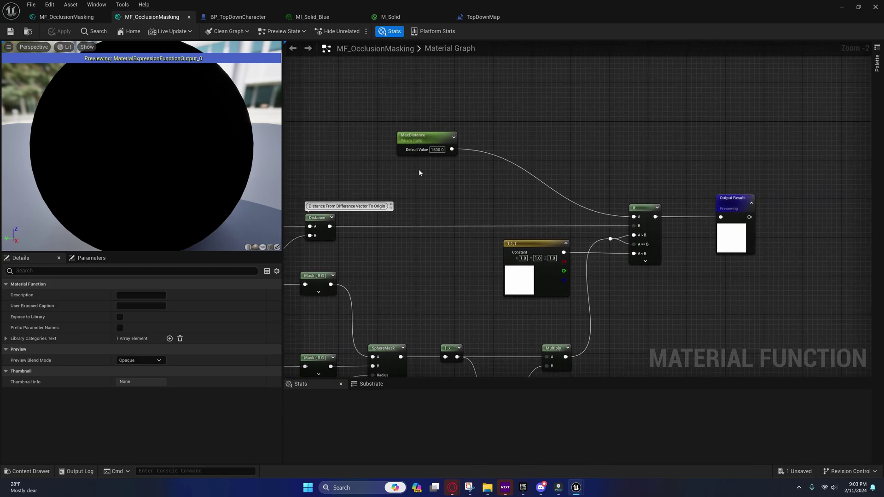
{"action": "left_click", "coordinate": [413, 175]}
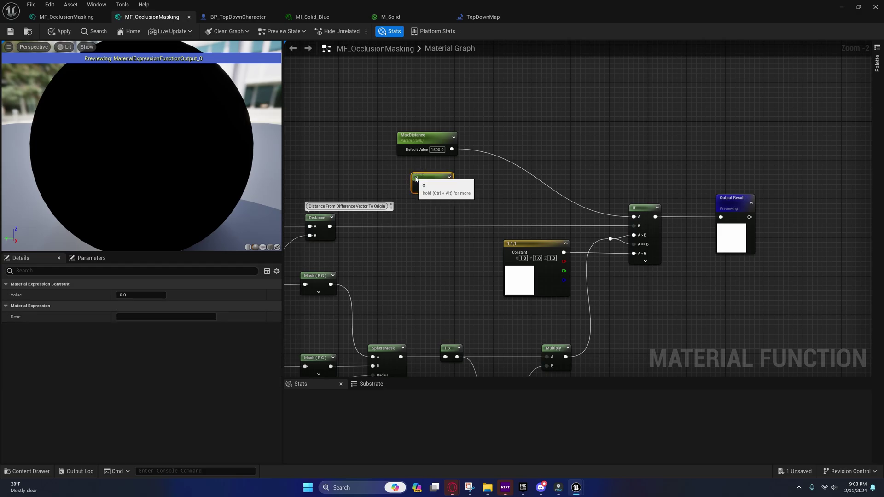
{"action": "left_click_drag", "start_coordinate": [424, 176], "coordinate": [406, 179]}
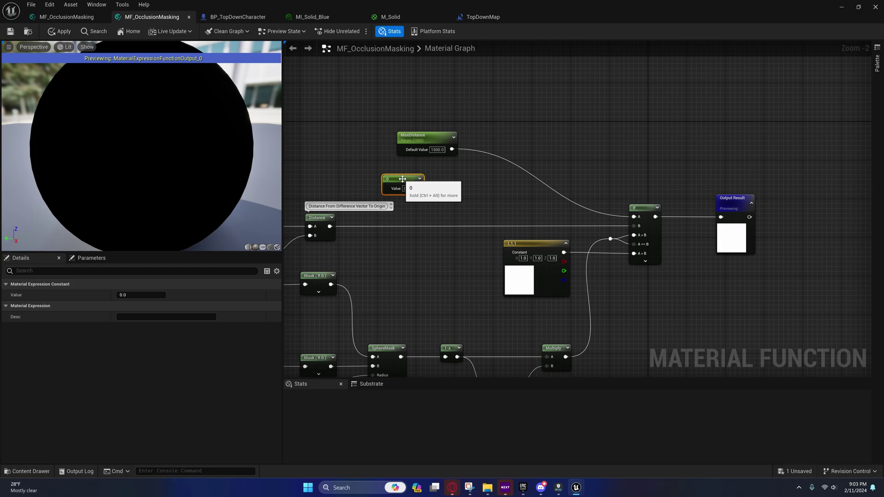
- Convert the new constant into a scalar parameter named Disable_OcclusionCulling
{"action": "right_click", "coordinate": [405, 181]}
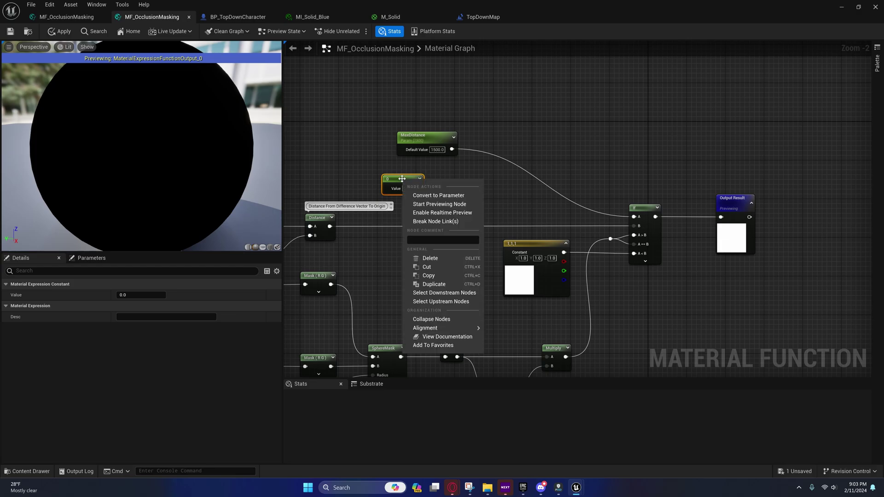
{"action": "left_click", "coordinate": [426, 196]}
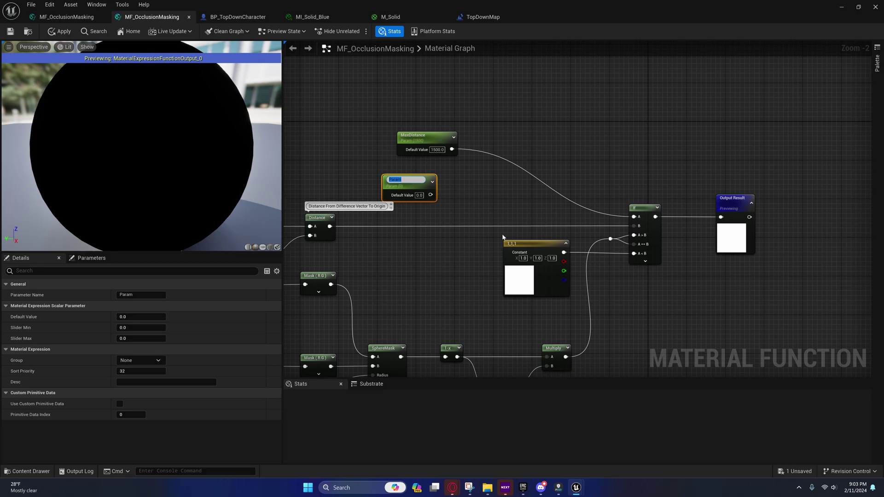
{"action": "type", "text": "Disable_Oc"}
{"action": "type", "text": "clusionC"}
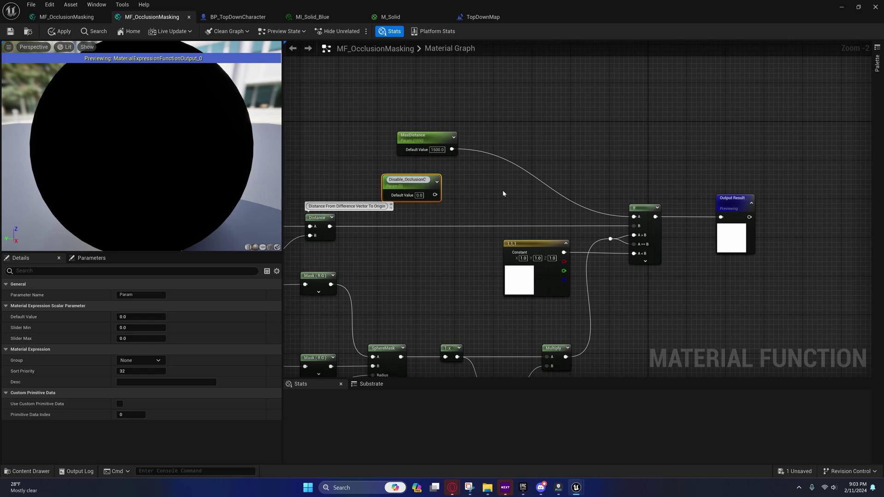
{"action": "type", "text": "ulling"}
{"action": "key", "text": "Return"}
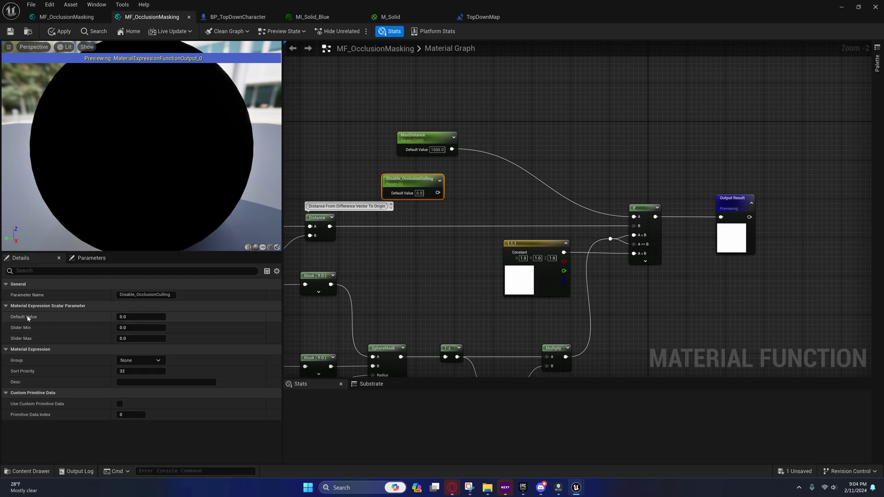
- Enable Use Custom Primitive Data for Disable_OcclusionCulling and set its default value to 1
{"action": "left_click", "coordinate": [120, 406]}
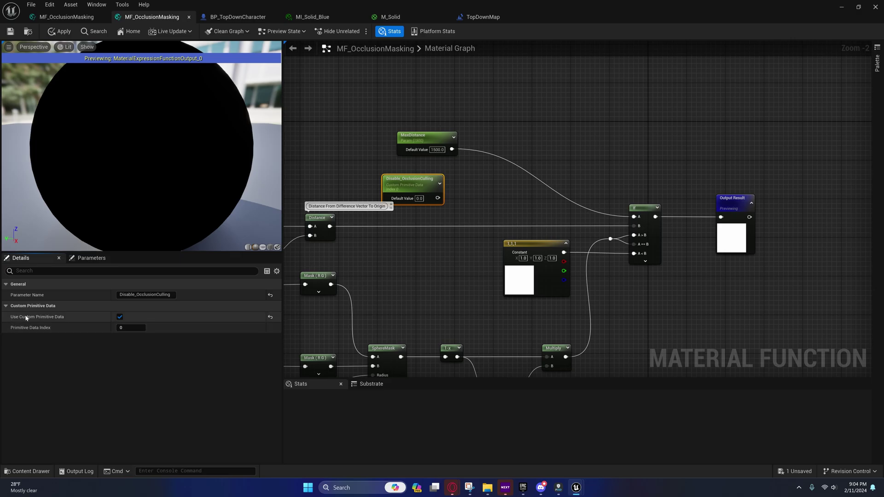
{"action": "left_click", "coordinate": [119, 318]}
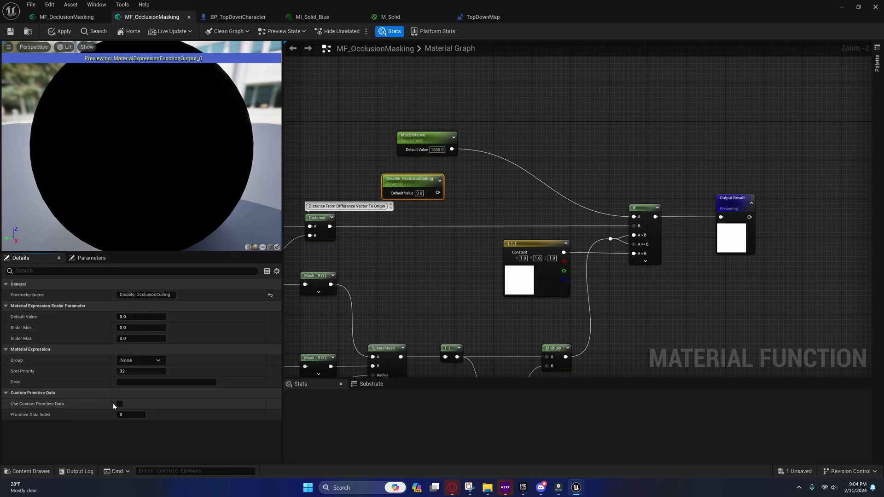
{"action": "left_click", "coordinate": [119, 404]}
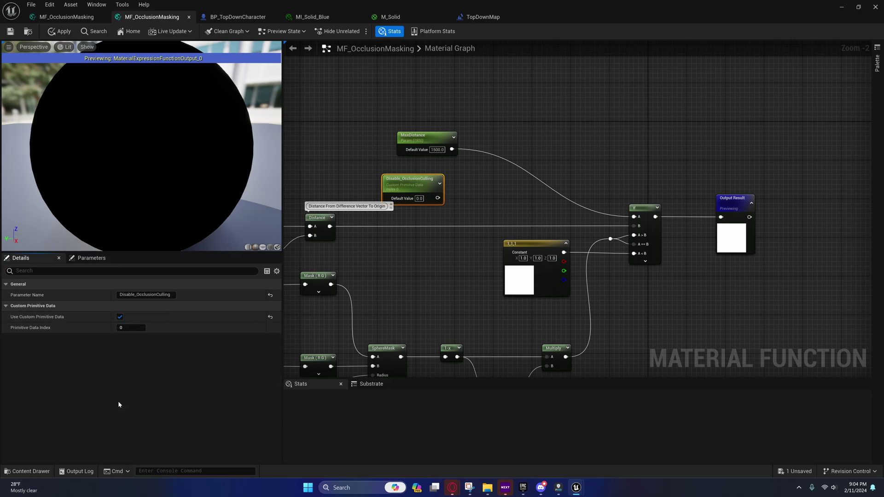
{"action": "left_click", "coordinate": [420, 199]}
{"action": "type", "text": "1"}
{"action": "left_click", "coordinate": [421, 218]}
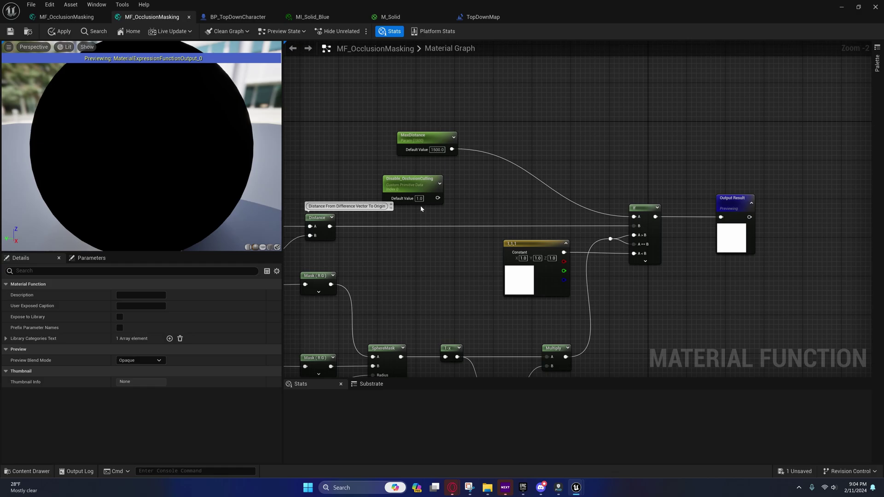
- Add a Saturate node fed by Disable_OcclusionCulling and straighten the connection between the two nodes
{"action": "right_click_drag", "start_coordinate": [421, 209], "coordinate": [448, 223]}
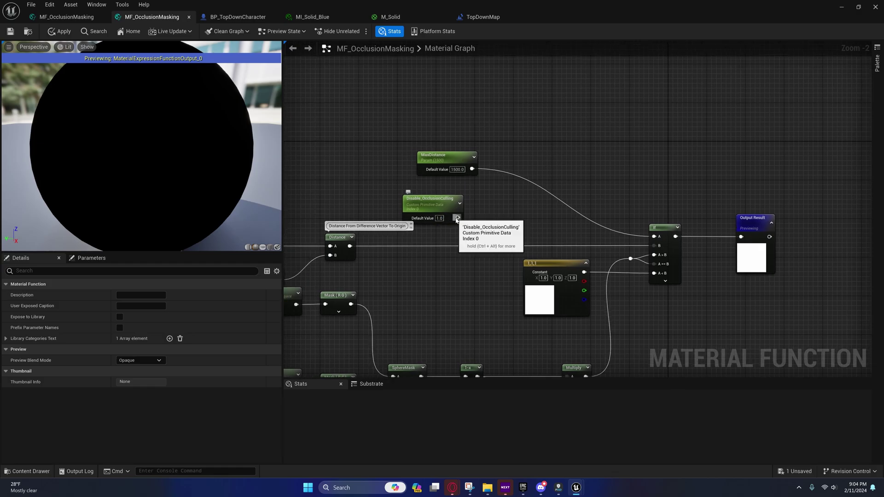
{"action": "left_click_drag", "start_coordinate": [458, 217], "coordinate": [485, 219]}
{"action": "type", "text": "sat"}
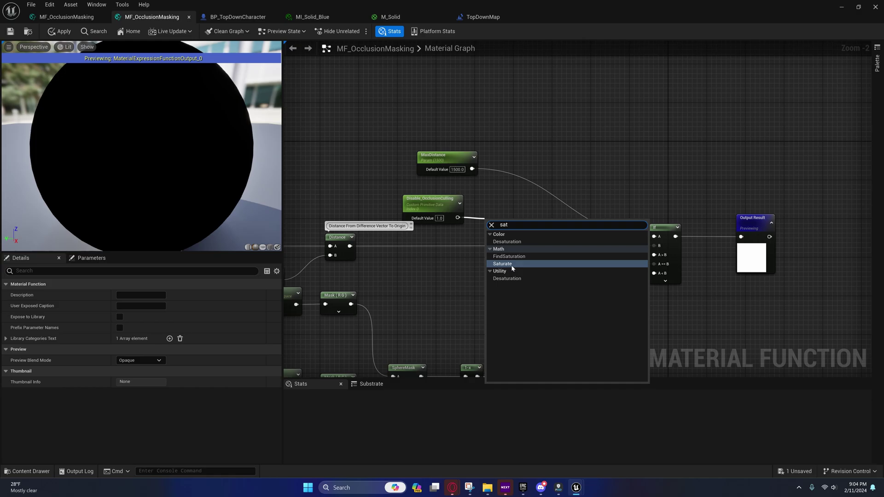
{"action": "left_click", "coordinate": [507, 264]}
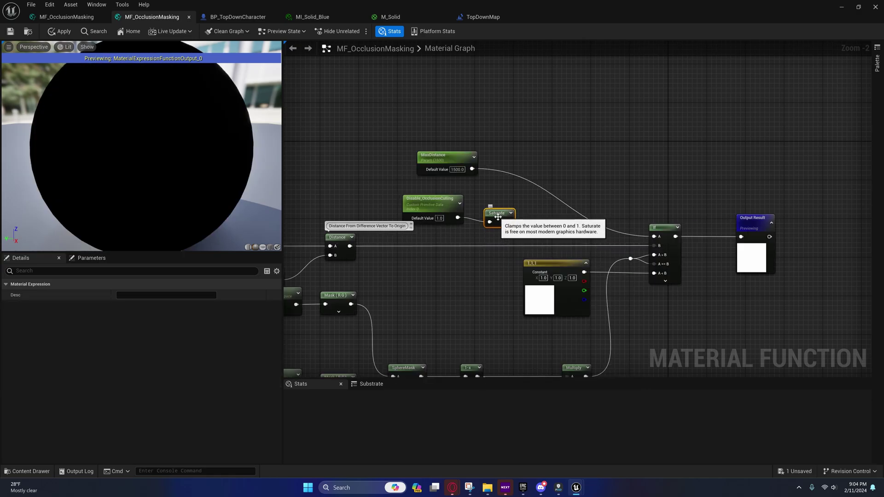
{"action": "left_click", "coordinate": [452, 209], "text": "shift"}
{"action": "key", "text": "q"}
- Add a OneMinus node fed by the Saturate output
{"action": "right_click_drag", "start_coordinate": [506, 217], "coordinate": [440, 211]}
{"action": "left_click_drag", "start_coordinate": [442, 210], "coordinate": [471, 212]}
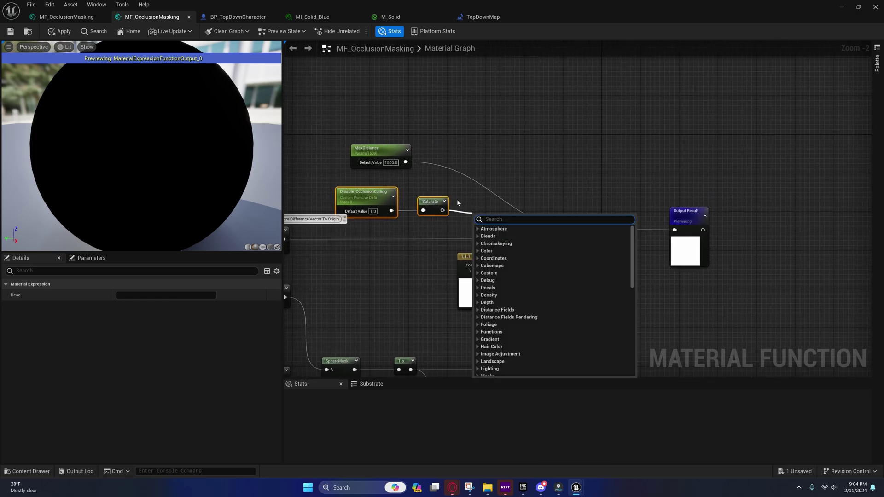
{"action": "type", "text": "1-"}
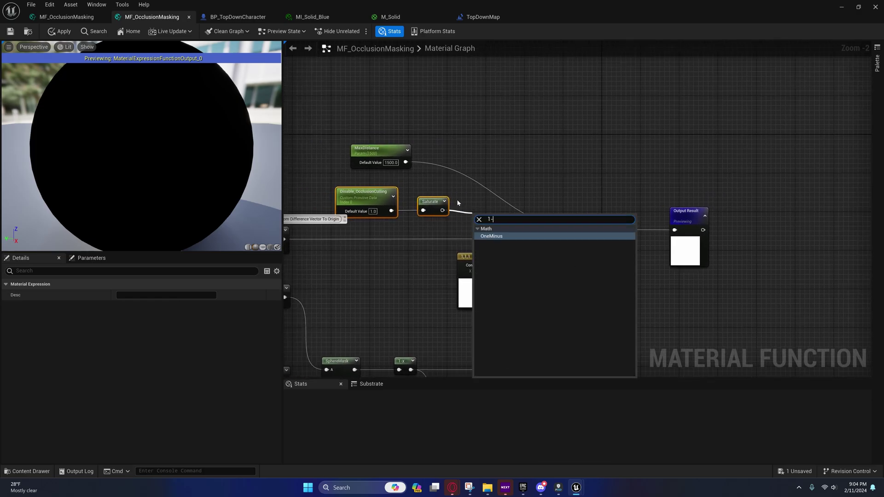
{"action": "left_click", "coordinate": [507, 237]}
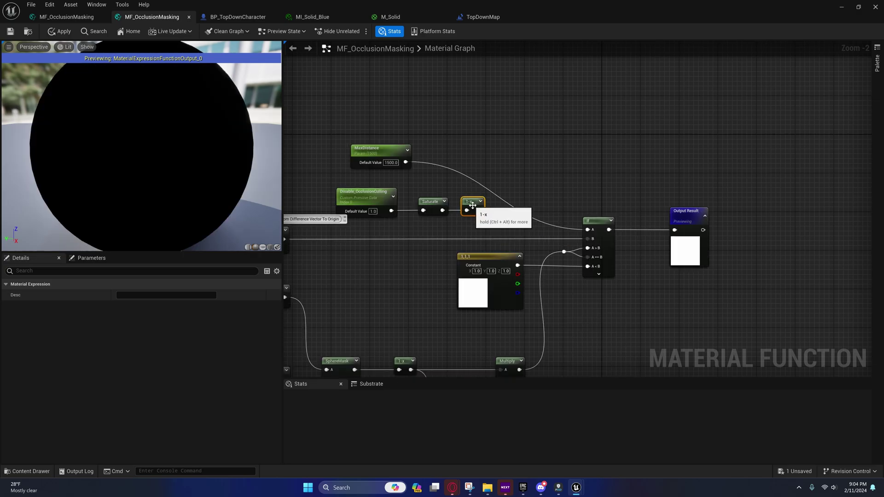
{"action": "mouse_move", "coordinate": [475, 211]}
{"action": "right_mouse_down"}
{"action": "mouse_move", "coordinate": [445, 216]}
{"action": "mouse_move", "coordinate": [474, 218]}
{"action": "right_mouse_up"}
- Move the Disable_OcclusionCulling, Saturate and 1-x nodes together to just above the Distance node, clear of MaxDistance
{"action": "left_click_drag", "start_coordinate": [324, 187], "coordinate": [371, 205]}
{"action": "right_click_drag", "start_coordinate": [359, 211], "coordinate": [454, 208]}
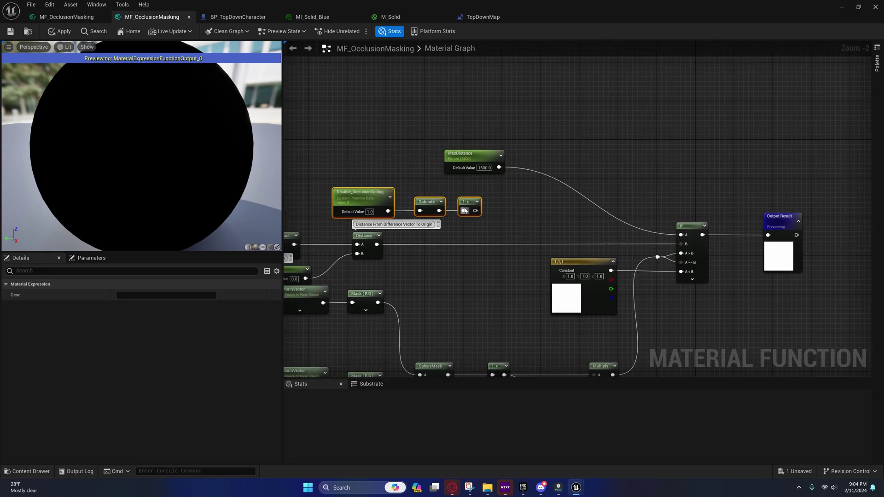
{"action": "mouse_move", "coordinate": [470, 205]}
{"action": "left_mouse_down"}
{"action": "mouse_move", "coordinate": [445, 205]}
{"action": "mouse_move", "coordinate": [456, 202]}
{"action": "left_mouse_up"}
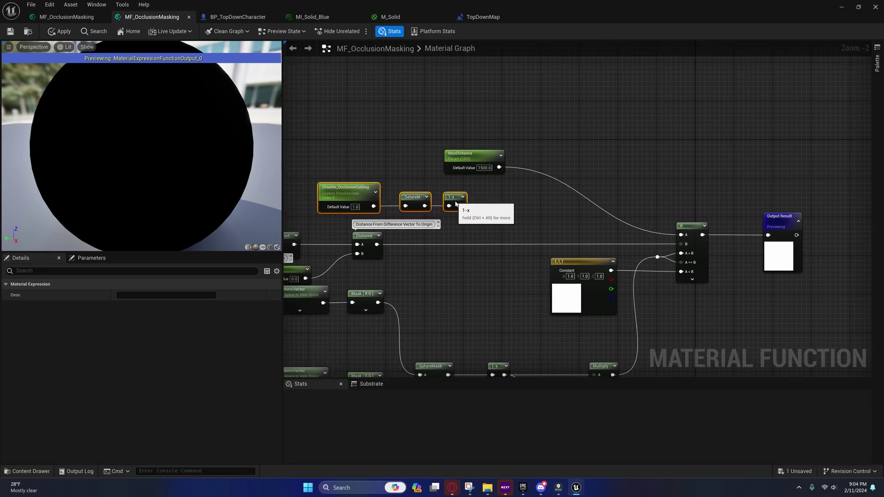
{"action": "left_click_drag", "start_coordinate": [311, 160], "coordinate": [390, 192]}
{"action": "mouse_move", "coordinate": [391, 193]}
{"action": "right_mouse_down"}
{"action": "mouse_move", "coordinate": [322, 192]}
{"action": "mouse_move", "coordinate": [388, 200]}
{"action": "right_mouse_up"}
{"action": "left_click", "coordinate": [348, 187]}
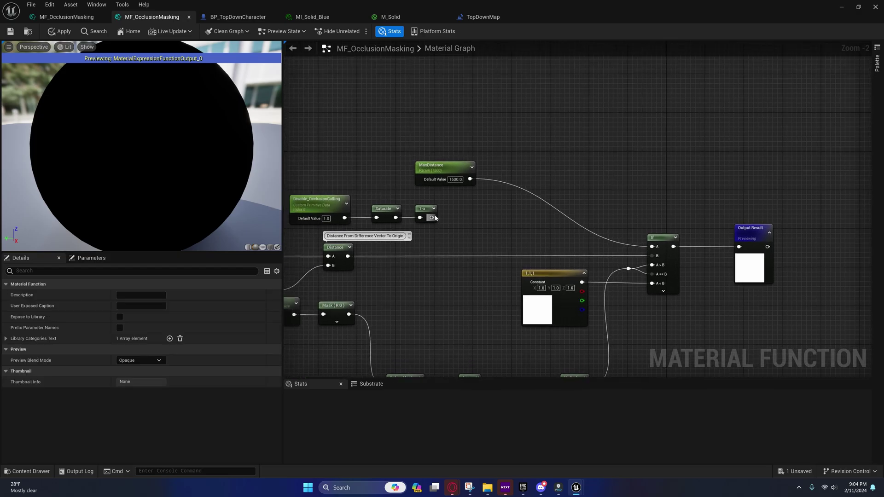
- Multiply MaxDistance by the 1-x output in a new Multiply node and connect its result to the If node's A input
{"action": "left_click_drag", "start_coordinate": [470, 179], "coordinate": [508, 181]}
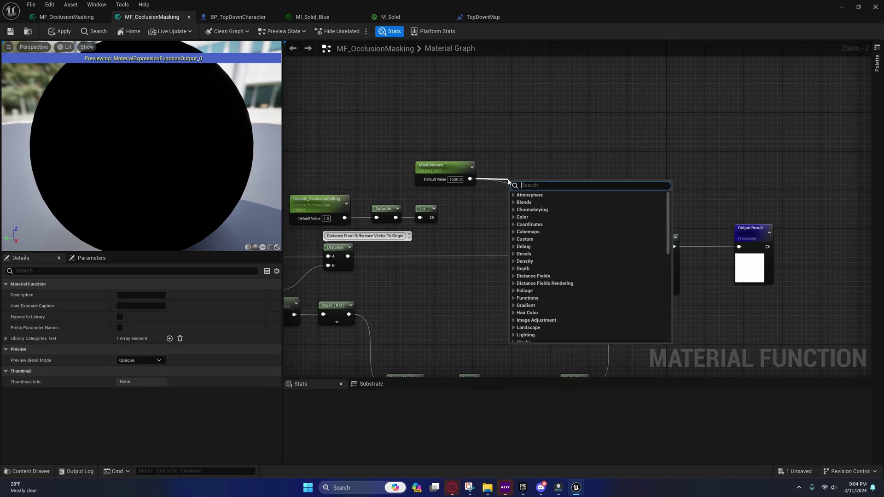
{"action": "type", "text": "*"}
{"action": "left_click", "coordinate": [532, 204]}
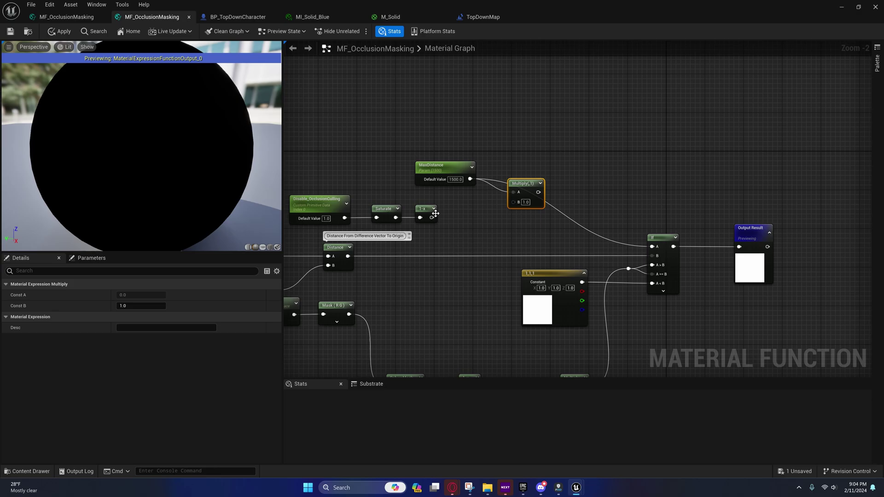
{"action": "left_click_drag", "start_coordinate": [432, 218], "coordinate": [514, 202]}
{"action": "right_click_drag", "start_coordinate": [509, 209], "coordinate": [466, 217]}
{"action": "left_click_drag", "start_coordinate": [492, 201], "coordinate": [616, 256]}
- Examine how MaxDistance and the Disable_OcclusionCulling chain feed the If node, and trace the graph between the position inputs and the output
{"action": "right_click_drag", "start_coordinate": [551, 255], "coordinate": [615, 245]}
{"action": "left_click_drag", "start_coordinate": [441, 145], "coordinate": [529, 197]}
{"action": "left_click_drag", "start_coordinate": [323, 194], "coordinate": [430, 239]}
{"action": "right_click_drag", "start_coordinate": [485, 188], "coordinate": [406, 192]}
{"action": "left_click_drag", "start_coordinate": [374, 152], "coordinate": [464, 199]}
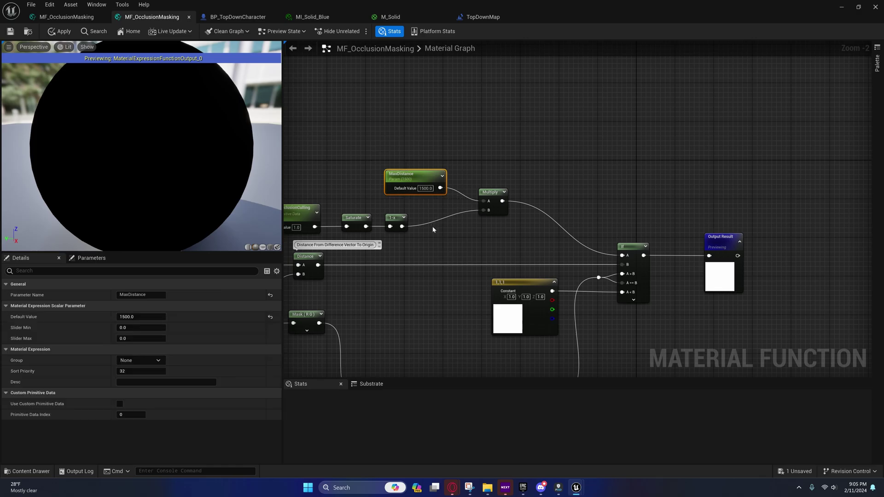
{"action": "right_click_drag", "start_coordinate": [433, 226], "coordinate": [475, 214]}
{"action": "left_click_drag", "start_coordinate": [292, 186], "coordinate": [397, 230]}
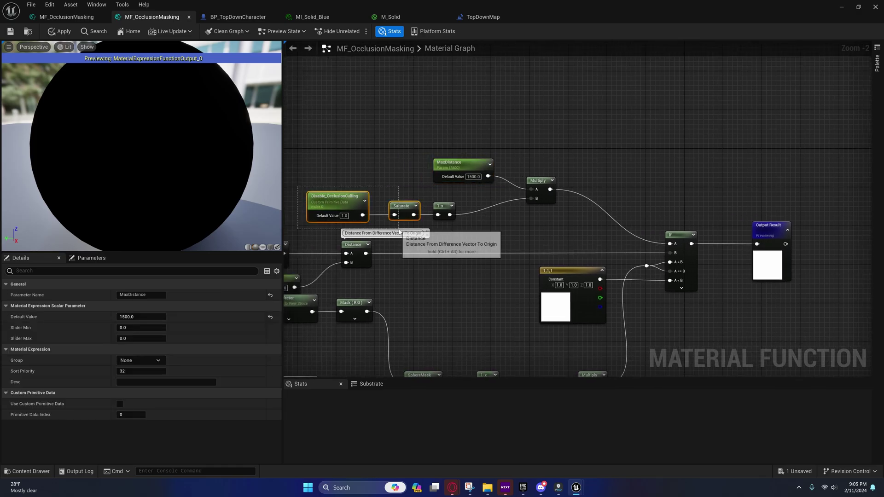
{"action": "left_click_drag", "start_coordinate": [422, 138], "coordinate": [503, 196]}
{"action": "right_click_drag", "start_coordinate": [503, 196], "coordinate": [556, 219]}
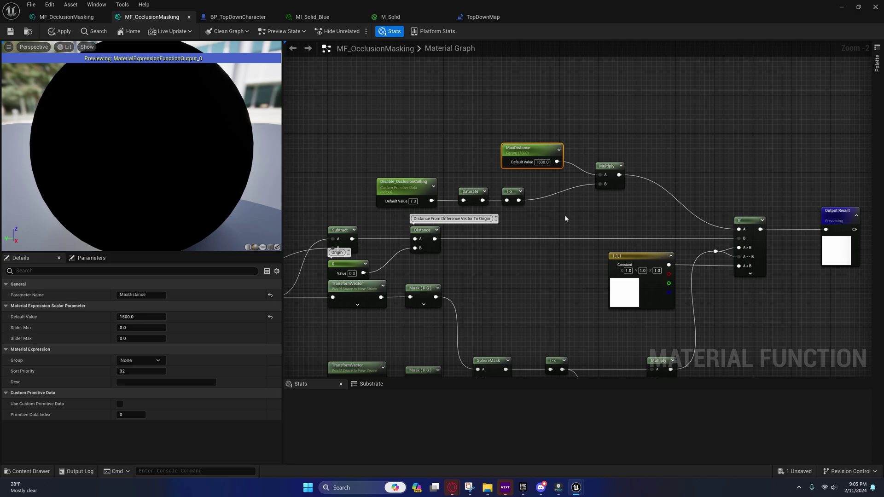
{"action": "right_click_drag", "start_coordinate": [564, 218], "coordinate": [777, 159]}
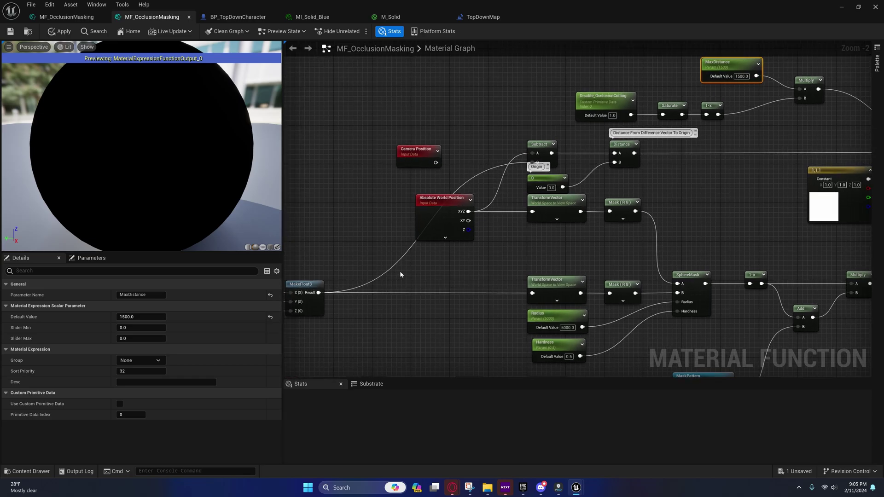
{"action": "right_click_drag", "start_coordinate": [445, 267], "coordinate": [492, 258]}
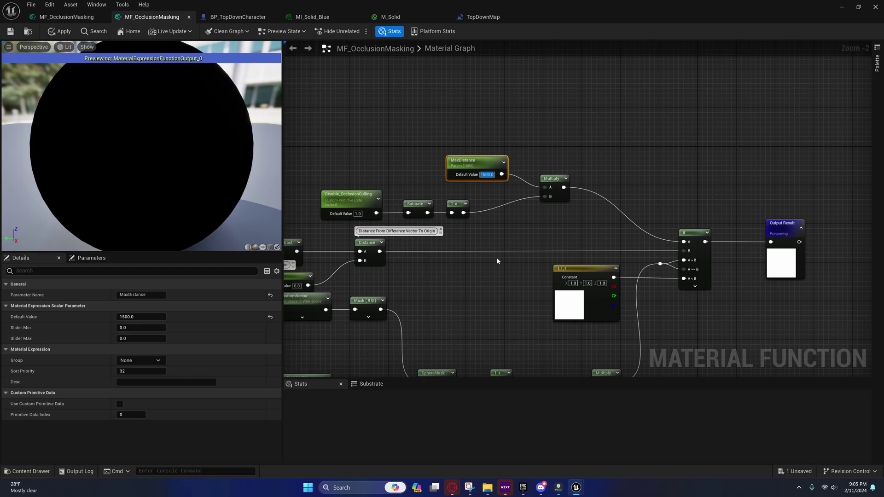
{"action": "right_click_drag", "start_coordinate": [496, 258], "coordinate": [525, 282]}
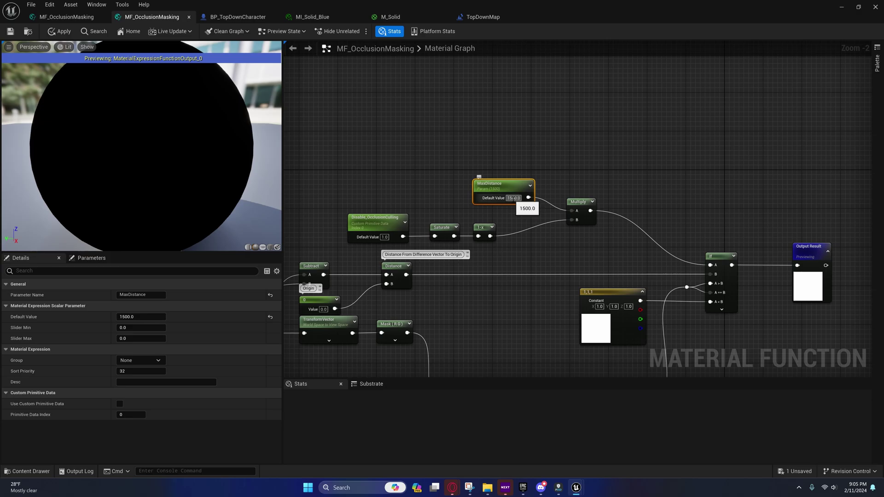
{"action": "right_click_drag", "start_coordinate": [518, 233], "coordinate": [472, 209]}
{"action": "right_click_drag", "start_coordinate": [529, 200], "coordinate": [501, 209]}
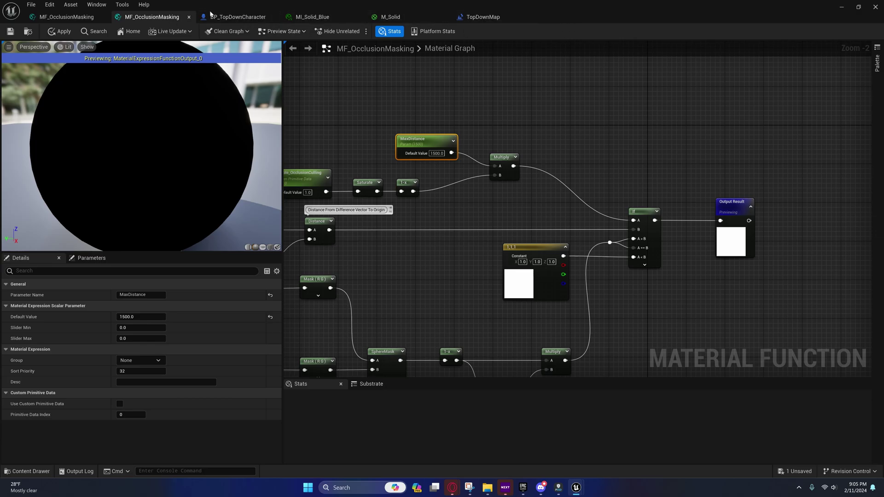
- Look through the BP_TopDownCharacter event graph and the TopDownMap level blueprint's Set Custom Primitive Data Float chain, and return to the level viewport
{"action": "left_click", "coordinate": [238, 17]}
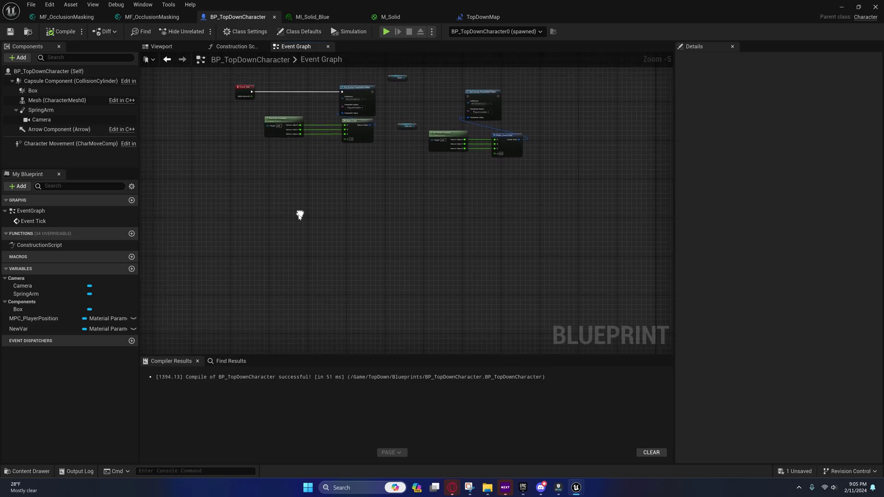
{"action": "left_click", "coordinate": [149, 19]}
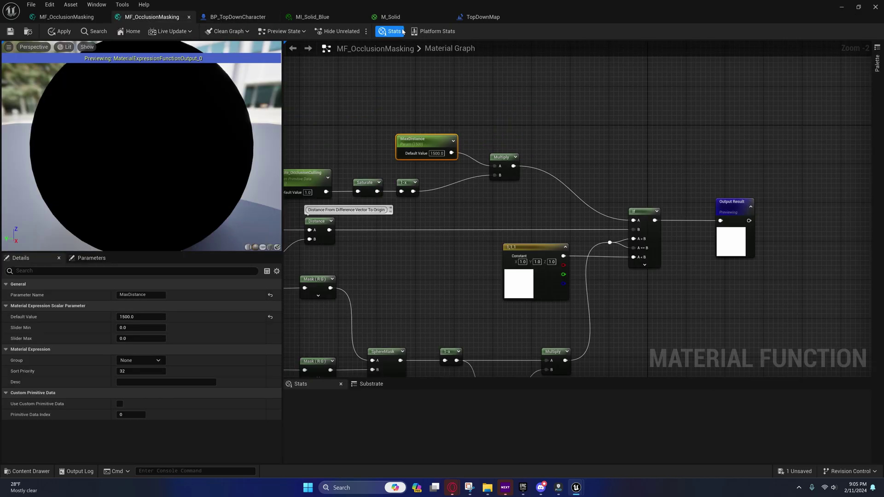
{"action": "left_click", "coordinate": [482, 17]}
{"action": "right_click_drag", "start_coordinate": [428, 252], "coordinate": [387, 255]}
{"action": "scroll", "coordinate": [419, 295], "scroll_direction": "down", "scroll_amount": 2}
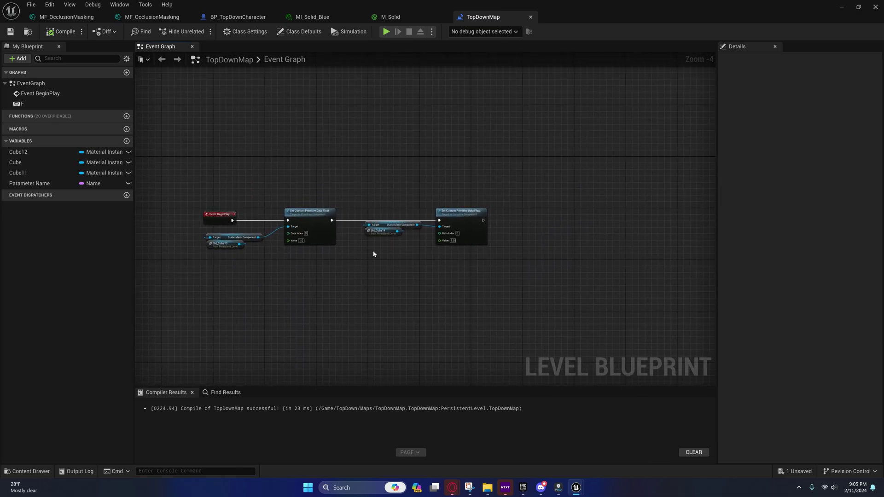
{"action": "left_click", "coordinate": [837, 8]}
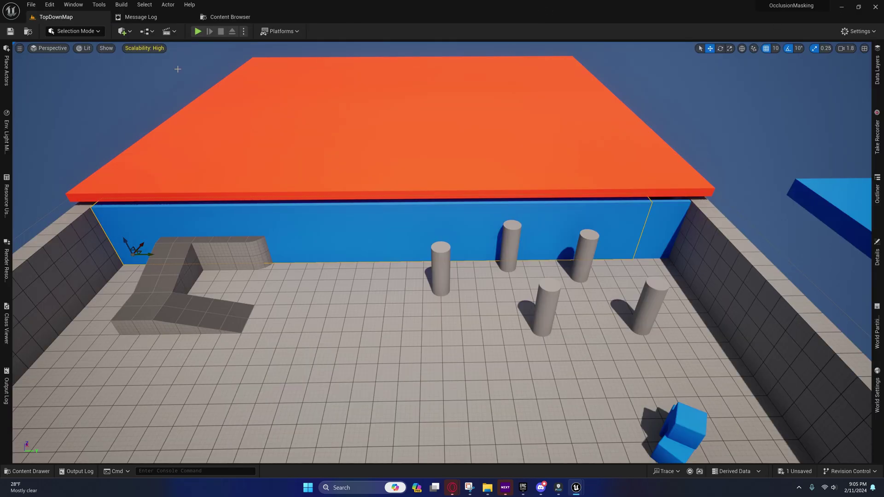
- Review the Event BeginPlay chain in the TopDownMap level blueprint, checking its Set Custom Primitive Data Float targets and values, and return to the level
{"action": "left_click", "coordinate": [148, 31]}
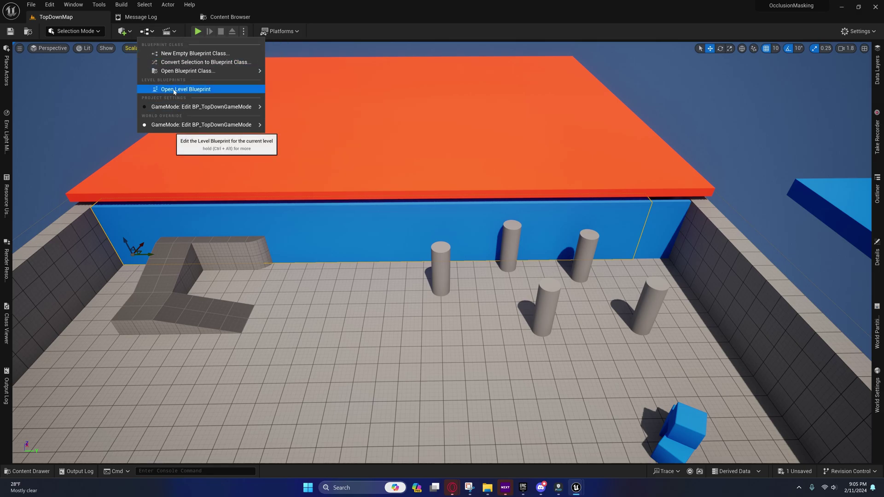
{"action": "left_click", "coordinate": [174, 91]}
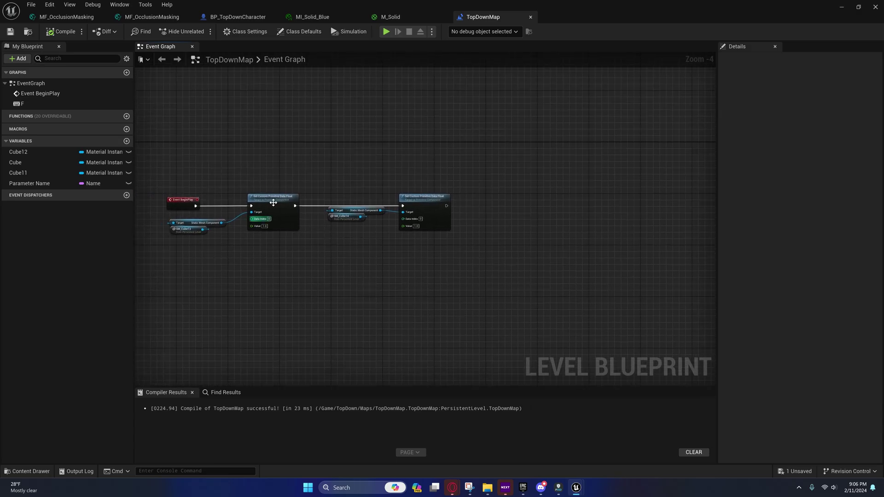
{"action": "right_click_drag", "start_coordinate": [213, 260], "coordinate": [318, 254]}
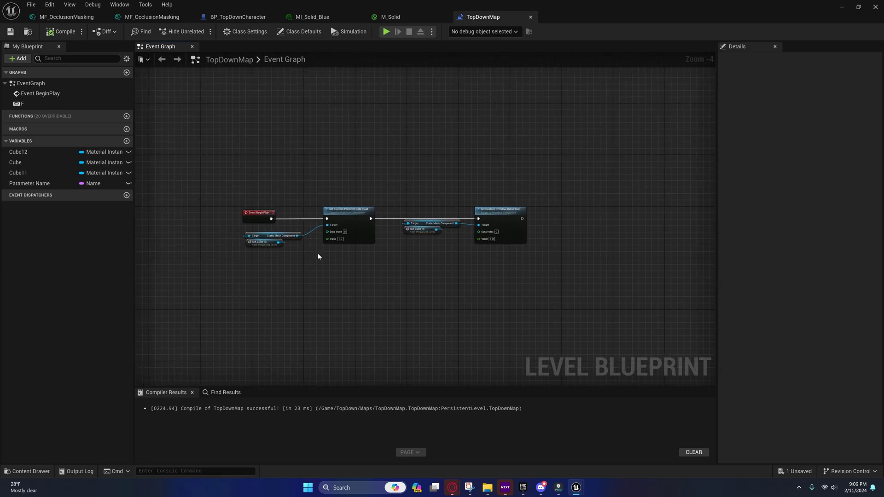
{"action": "right_click_drag", "start_coordinate": [438, 247], "coordinate": [395, 231]}
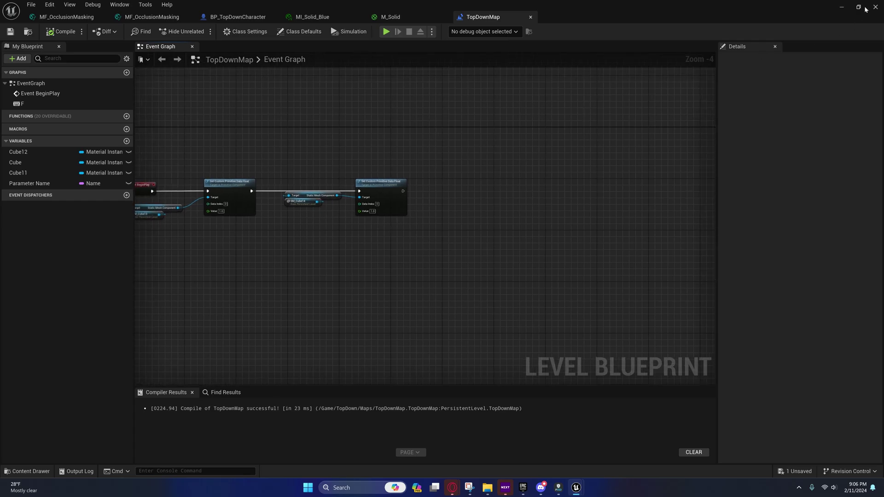
{"action": "left_click", "coordinate": [842, 6]}
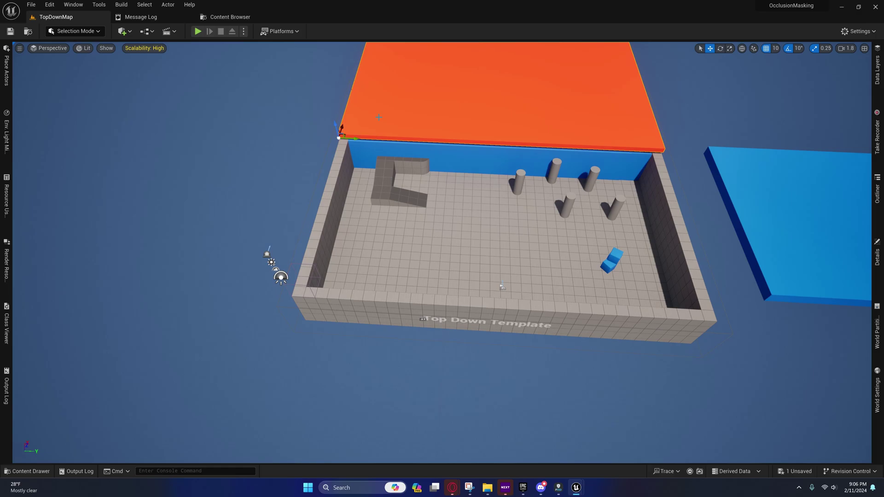
- Inspect the blue back wall and orange roof in the level, and keep the selected roof's details pinned open
{"action": "left_click", "coordinate": [578, 163]}
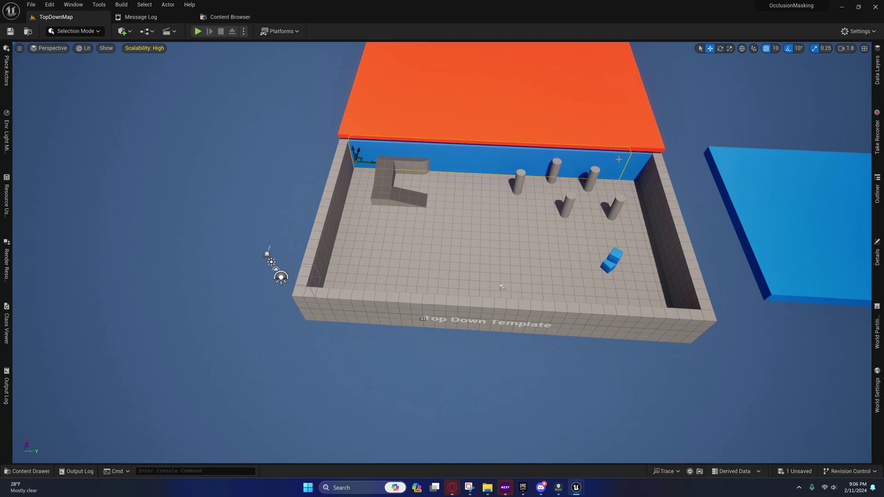
{"action": "left_click", "coordinate": [400, 96]}
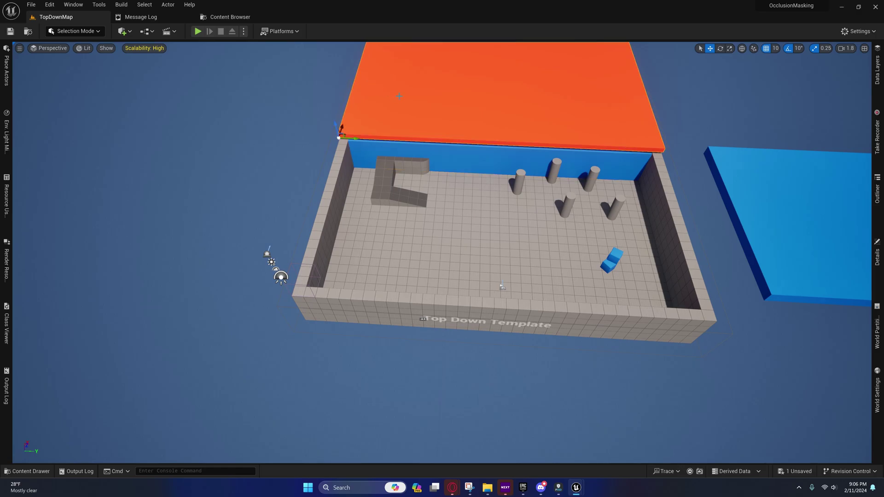
{"action": "left_click", "coordinate": [444, 147]}
{"action": "key", "text": "f"}
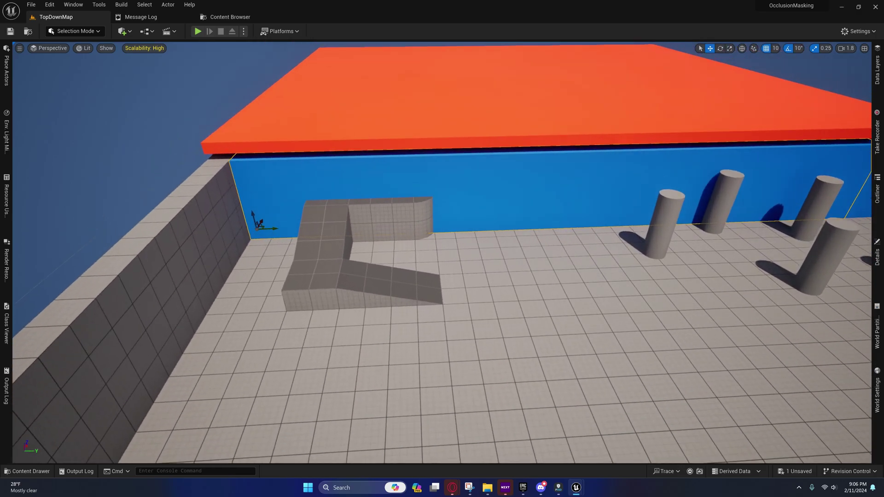
{"action": "scroll", "coordinate": [498, 175], "scroll_direction": "down", "scroll_amount": 5}
{"action": "left_click", "coordinate": [480, 195]}
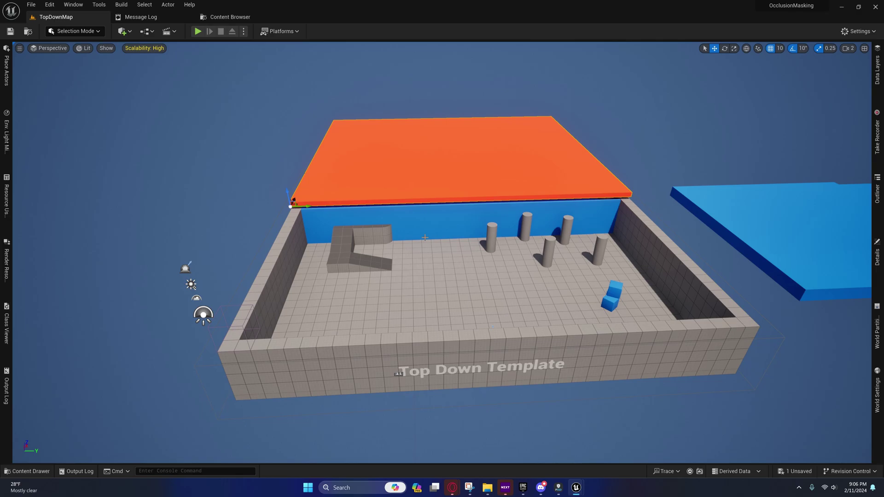
{"action": "left_click", "coordinate": [878, 256]}
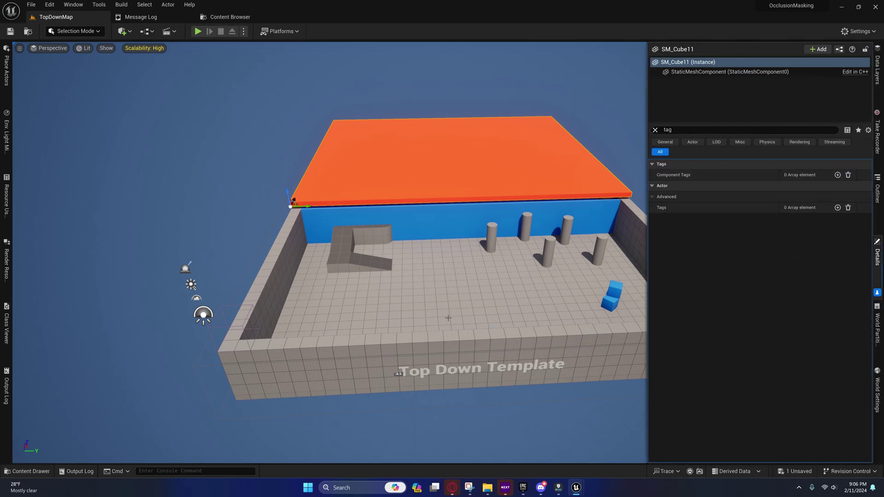
{"action": "left_click", "coordinate": [878, 293]}
- Duplicate the front wall segments into the arena to form two dividing walls side by side across the floor
{"action": "left_click", "coordinate": [483, 276]}
{"action": "right_click_drag", "start_coordinate": [483, 276], "coordinate": [536, 277]}
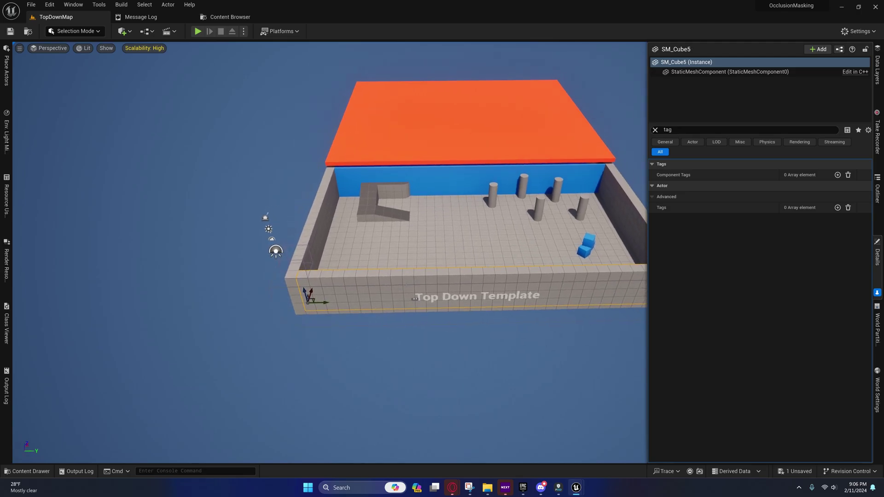
{"action": "left_click_drag", "start_coordinate": [311, 292], "coordinate": [489, 257], "text": "alt"}
{"action": "key", "text": "w"}
{"action": "right_click_drag", "start_coordinate": [490, 257], "coordinate": [545, 297]}
{"action": "key", "text": "w"}
{"action": "key", "text": "s"}
{"action": "key", "text": "w"}
{"action": "key", "text": "w"}
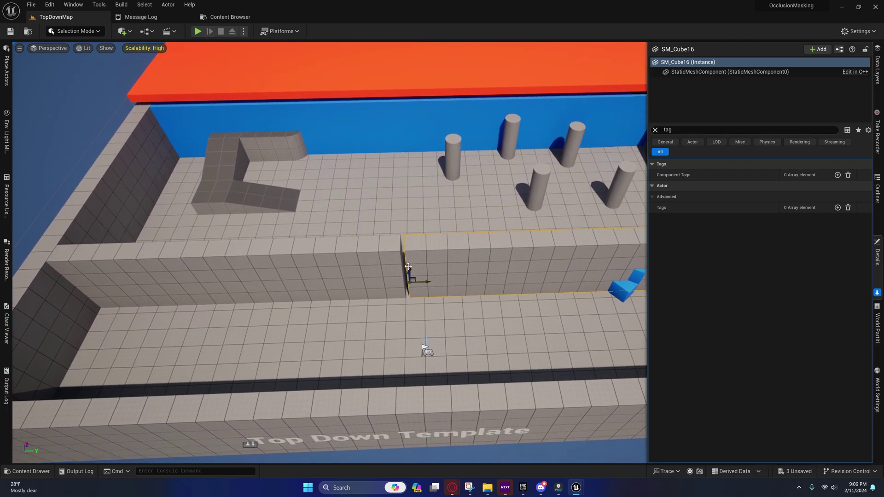
- Select the orange roof, clear the details filter, locate its MI_TestMasking material in the Content Browser, and return to the level
{"action": "right_click_drag", "start_coordinate": [446, 267], "coordinate": [521, 281]}
{"action": "key", "text": "s"}
{"action": "key", "text": "a"}
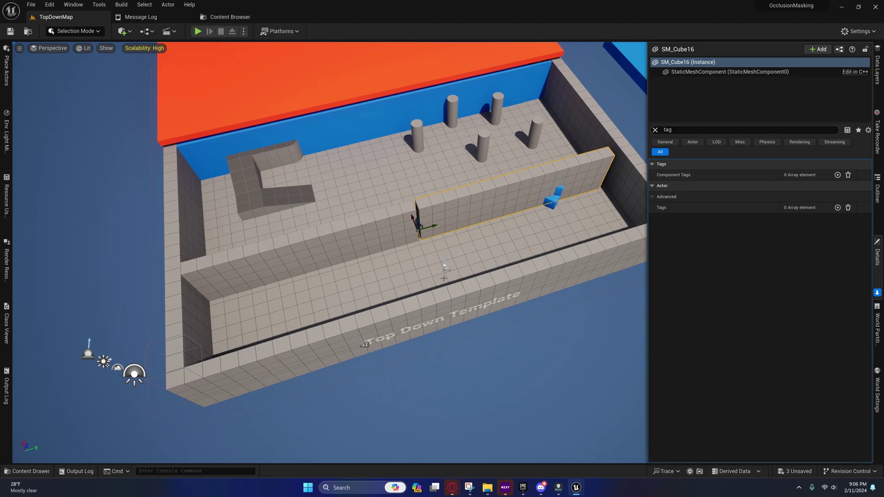
{"action": "right_click_drag", "start_coordinate": [446, 266], "coordinate": [507, 302]}
{"action": "left_click", "coordinate": [601, 167]}
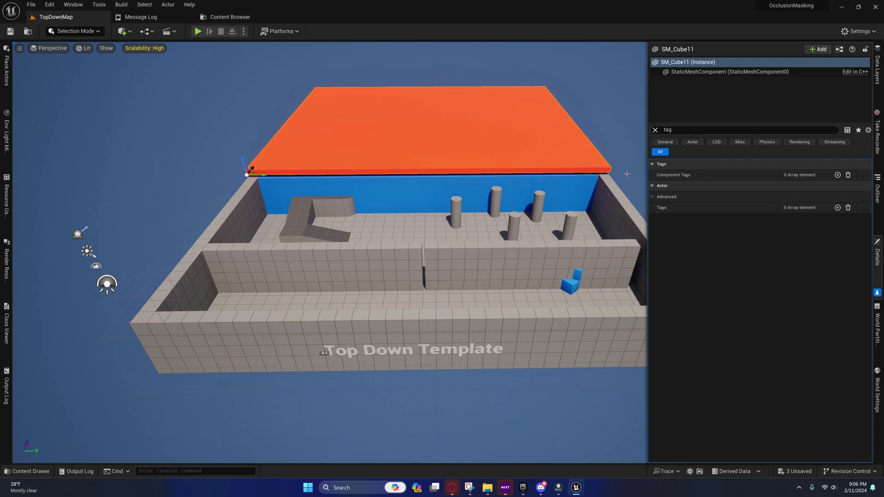
{"action": "left_click", "coordinate": [655, 130]}
{"action": "left_click", "coordinate": [825, 285]}
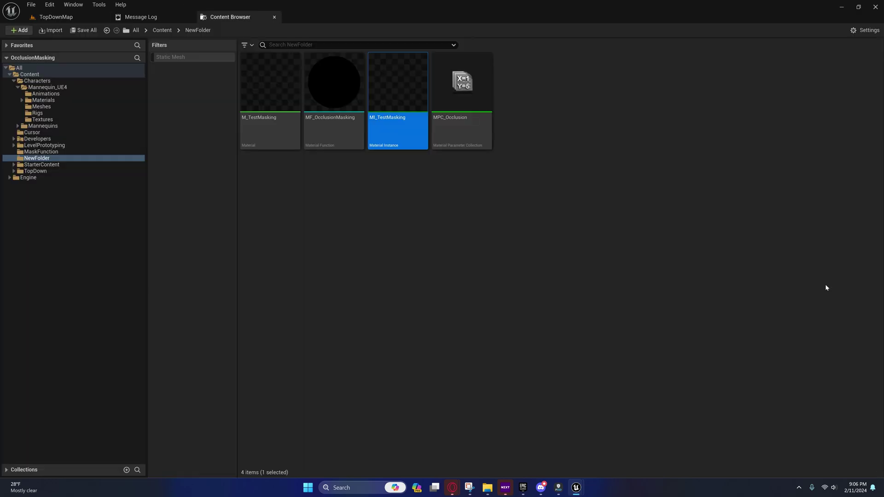
{"action": "left_click", "coordinate": [46, 19]}
- Select both new dividing walls and assign MI_TestMasking as their Element 0 material
{"action": "left_click", "coordinate": [458, 251]}
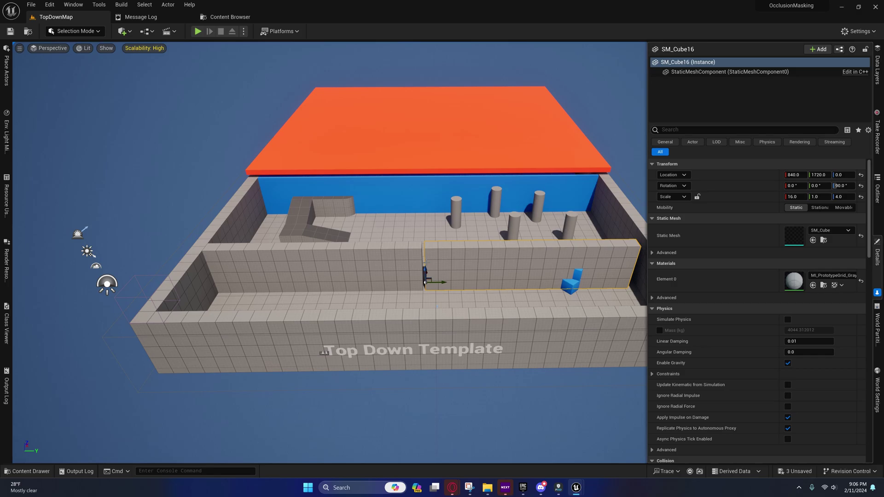
{"action": "left_click", "coordinate": [362, 258], "text": "shift"}
{"action": "left_click", "coordinate": [814, 215]}
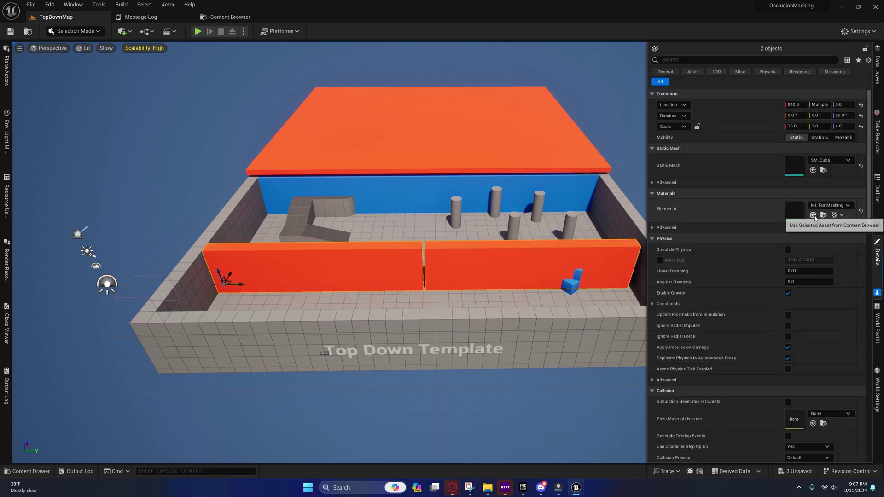
{"action": "key", "text": "w"}
{"action": "right_click_drag", "start_coordinate": [475, 273], "coordinate": [457, 304]}
{"action": "key", "text": "s"}
- Check the node chain in the TopDownMap level blueprint again and go back to the level viewport
{"action": "mouse_move", "coordinate": [576, 487]}
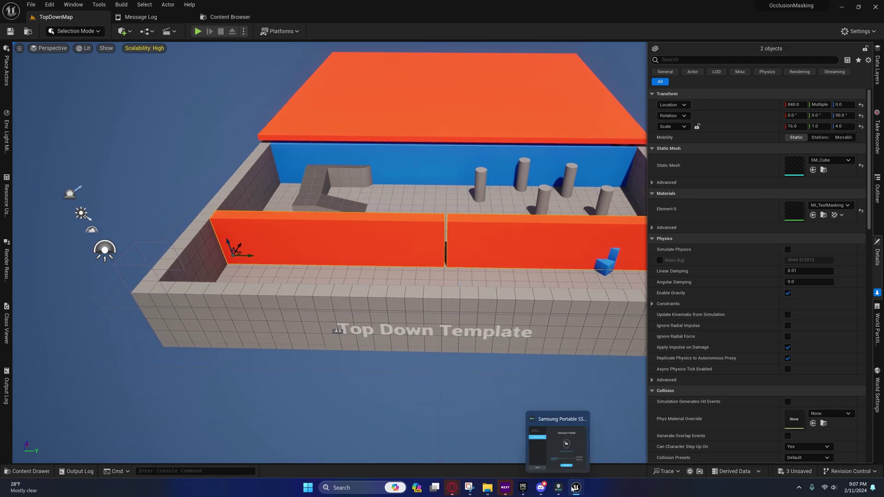
{"action": "left_click", "coordinate": [594, 460]}
{"action": "right_click_drag", "start_coordinate": [315, 306], "coordinate": [437, 308]}
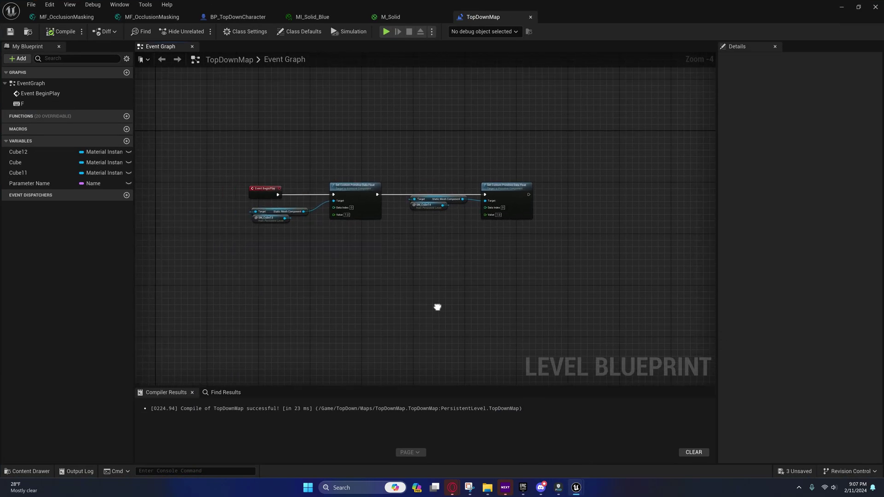
{"action": "right_click_drag", "start_coordinate": [448, 267], "coordinate": [401, 273]}
{"action": "left_click", "coordinate": [842, 7]}
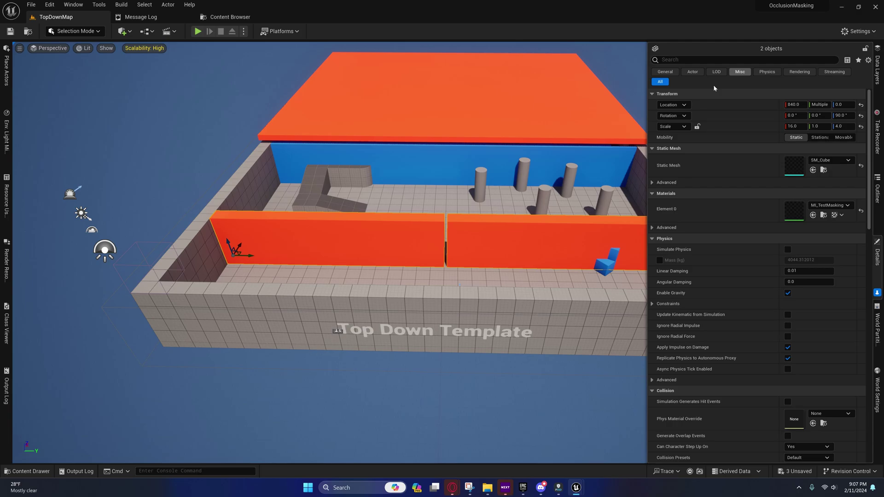
- Create a reference to the dividing wall SM_Cube16 in the level blueprint and place it after the last Set Custom Primitive Data Float node
{"action": "left_click", "coordinate": [472, 244]}
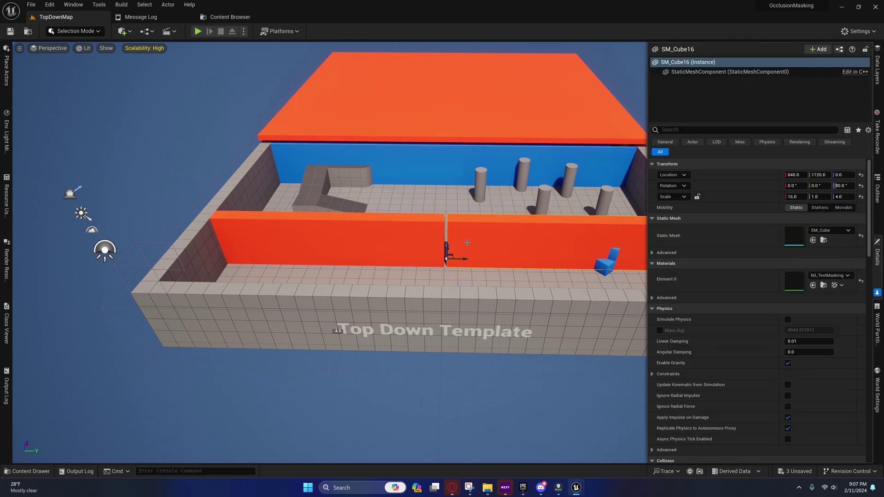
{"action": "mouse_move", "coordinate": [576, 487]}
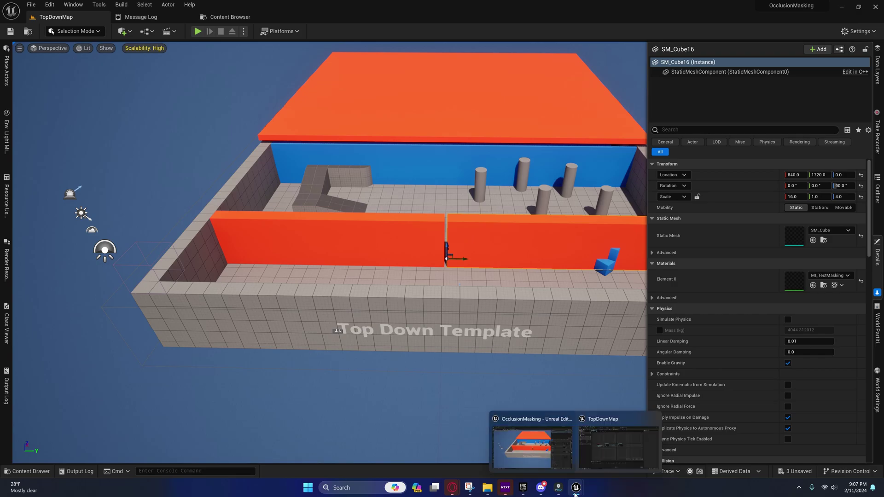
{"action": "left_click", "coordinate": [596, 437]}
{"action": "right_click", "coordinate": [302, 260]}
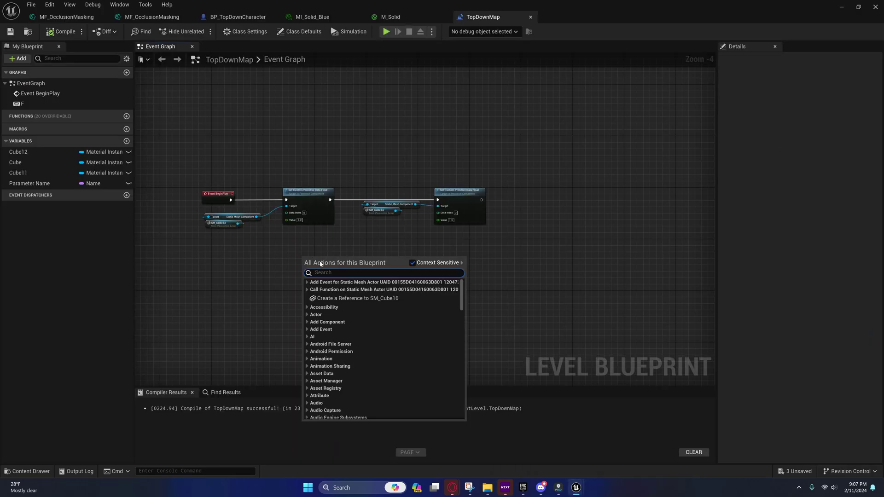
{"action": "left_click", "coordinate": [329, 299]}
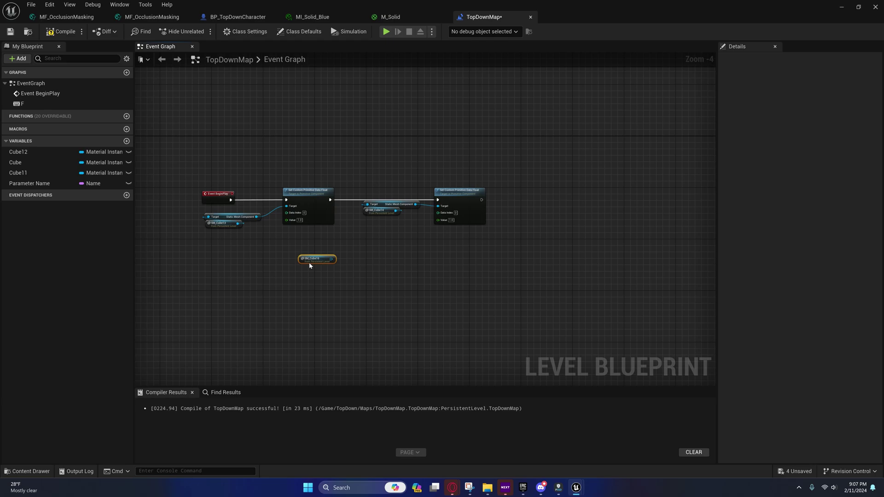
{"action": "left_click_drag", "start_coordinate": [303, 259], "coordinate": [499, 213]}
{"action": "right_click_drag", "start_coordinate": [540, 224], "coordinate": [428, 228]}
{"action": "scroll", "coordinate": [424, 221], "scroll_direction": "up", "scroll_amount": 3}
{"action": "right_click_drag", "start_coordinate": [385, 251], "coordinate": [393, 262]}
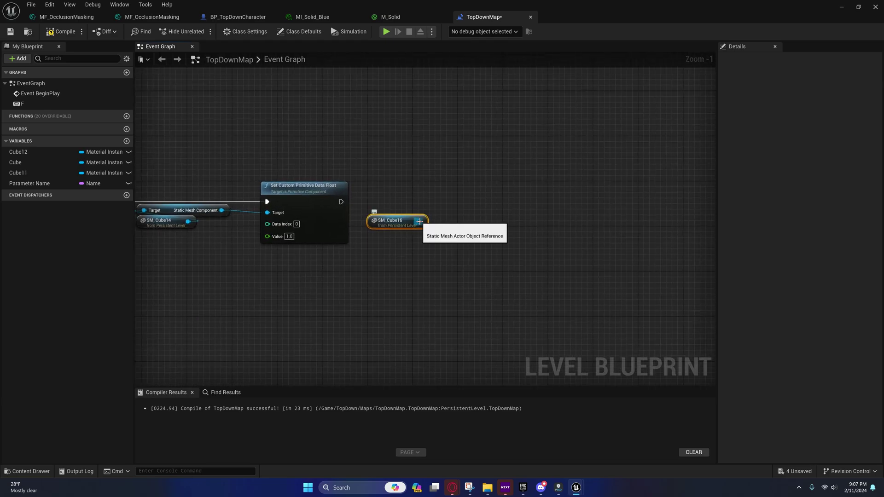
- Add a Get Static Mesh Component node from the SM_Cube16 reference
{"action": "left_click_drag", "start_coordinate": [419, 222], "coordinate": [451, 222]}
{"action": "type", "text": "get"}
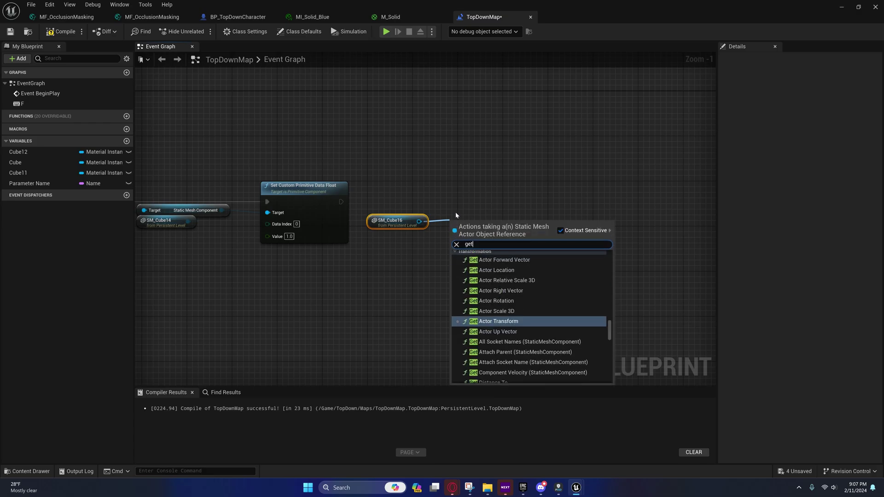
{"action": "type", "text": " static mesh"}
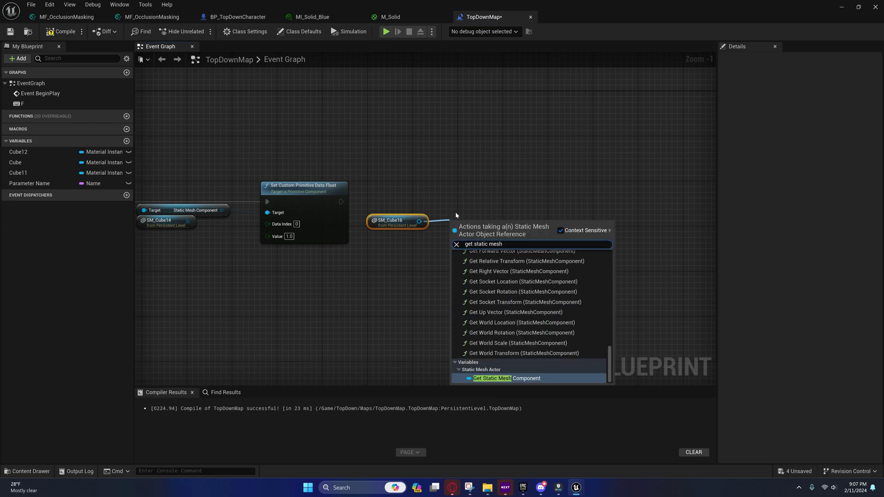
{"action": "key", "text": "Return"}
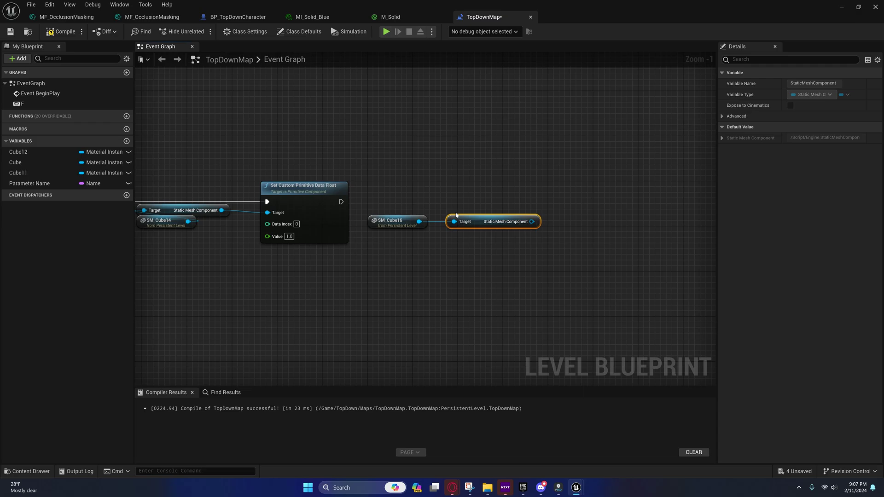
- Add a Set Custom Primitive Data Float node targeting SM_Cube16's Static Mesh Component
{"action": "right_click_drag", "start_coordinate": [489, 216], "coordinate": [431, 217]}
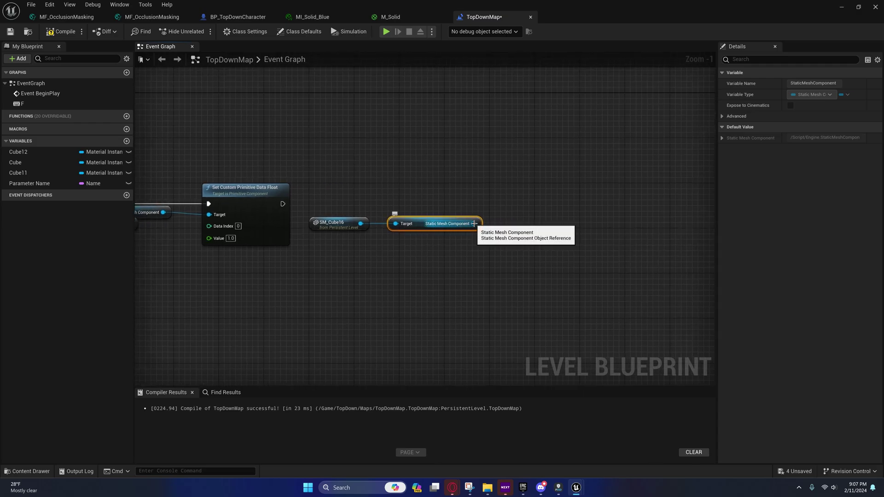
{"action": "left_click_drag", "start_coordinate": [473, 224], "coordinate": [519, 224]}
{"action": "type", "text": "set custom"}
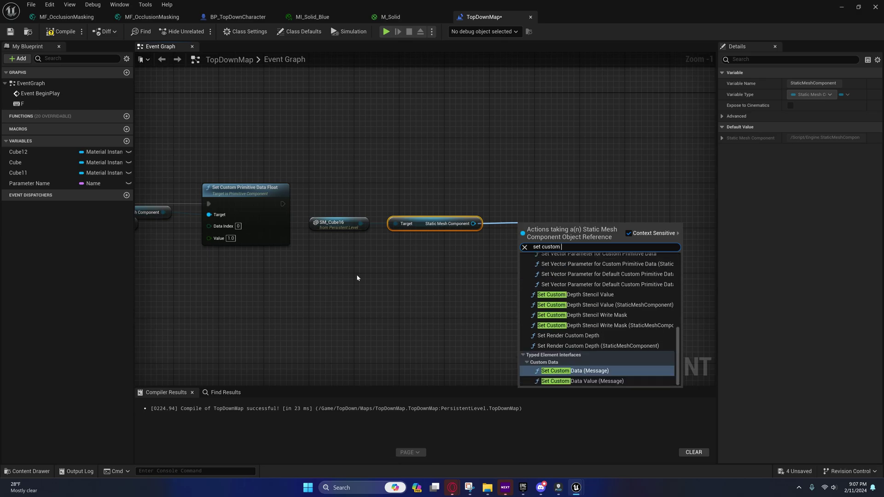
{"action": "type", "text": " prim"}
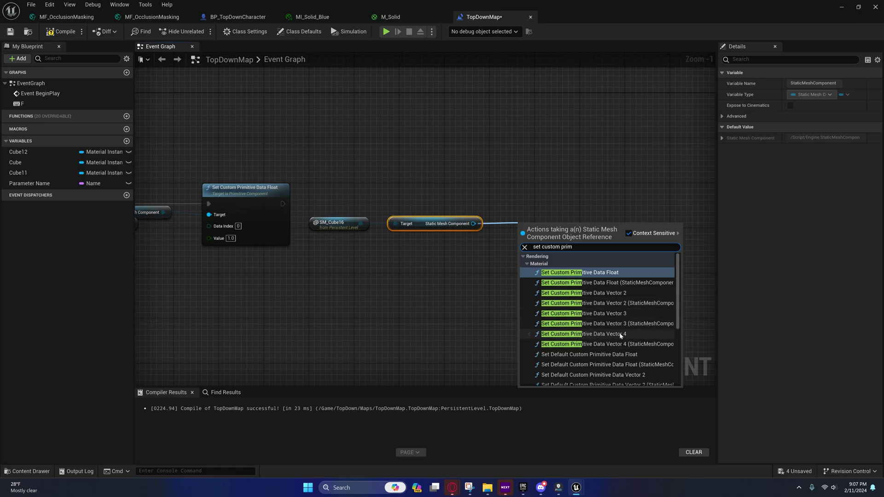
{"action": "left_click", "coordinate": [588, 272]}
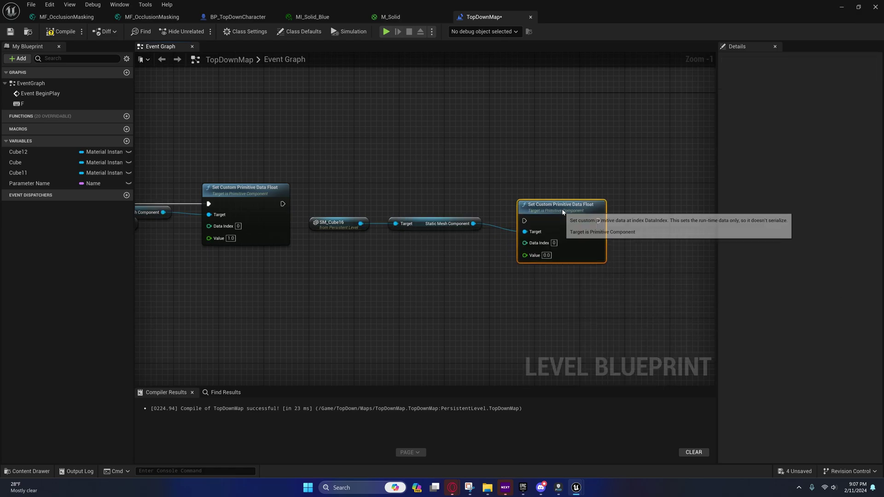
- Connect the new Set Custom Primitive Data Float node to the previous one's execution output and align the two nodes horizontally
{"action": "left_click_drag", "start_coordinate": [563, 212], "coordinate": [283, 204]}
{"action": "left_click", "coordinate": [263, 207], "text": "shift"}
{"action": "key", "text": "q"}
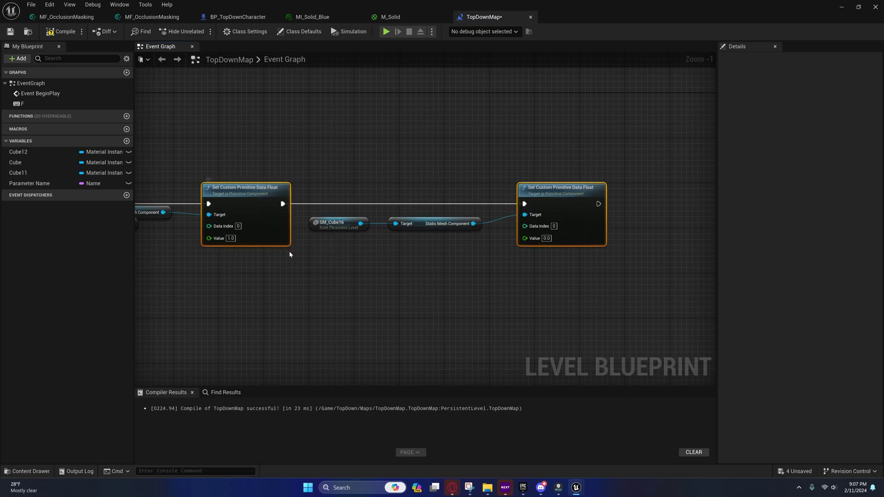
{"action": "left_click", "coordinate": [390, 280]}
- Set the Value of SM_Cube16's Set Custom Primitive Data Float node to 1.0
{"action": "right_click_drag", "start_coordinate": [434, 272], "coordinate": [399, 239]}
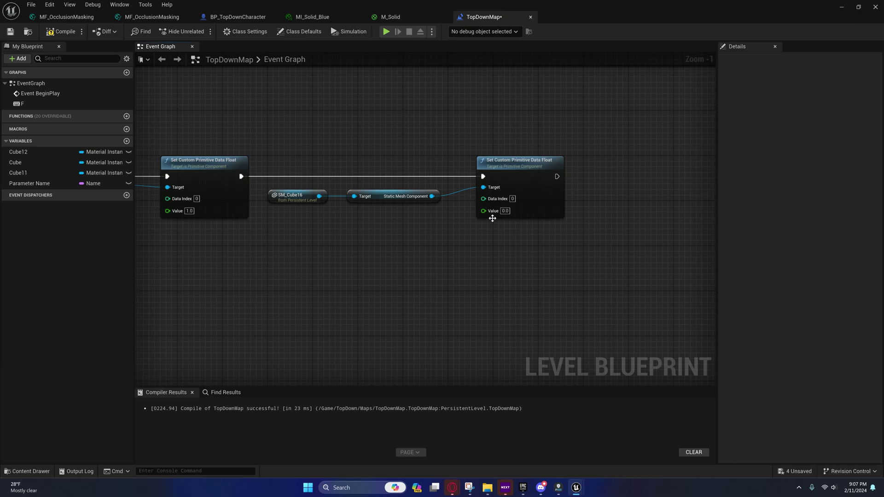
{"action": "left_click", "coordinate": [479, 239]}
{"action": "right_click_drag", "start_coordinate": [479, 238], "coordinate": [527, 205]}
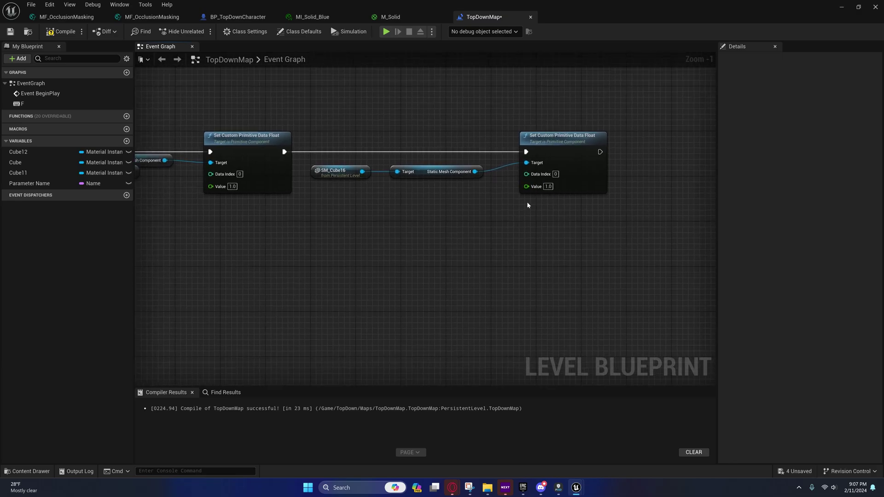
- Return to the MF_OcclusionMasking material function and add a Constant3Vector node above the Disable_OcclusionCulling parameter
{"action": "left_click", "coordinate": [147, 23]}
{"action": "right_click_drag", "start_coordinate": [350, 236], "coordinate": [439, 241]}
{"action": "left_click", "coordinate": [386, 193]}
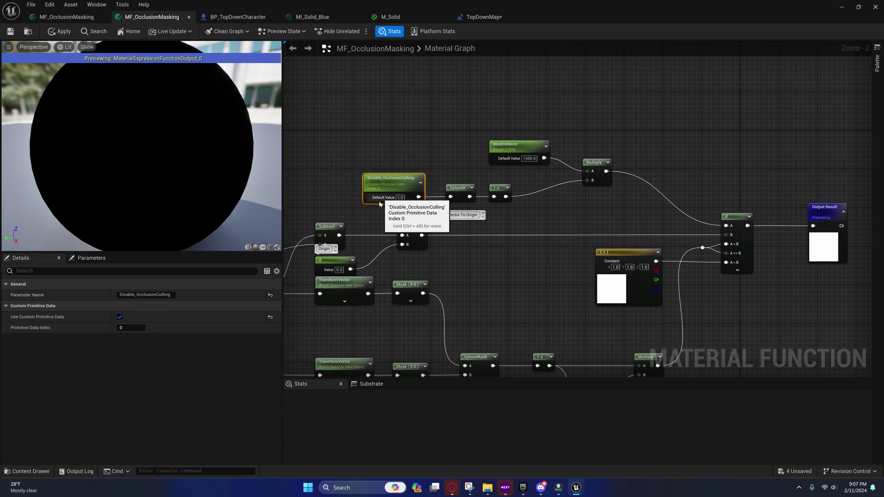
{"action": "right_click_drag", "start_coordinate": [349, 220], "coordinate": [398, 239]}
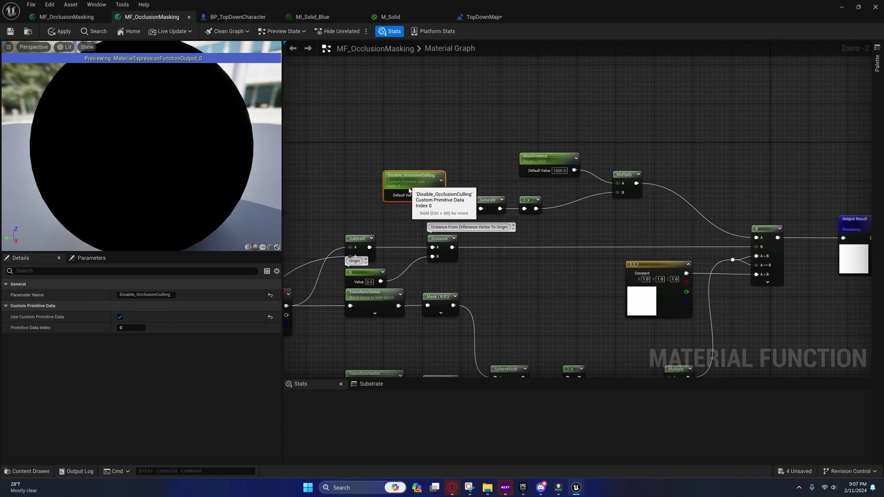
{"action": "right_click_drag", "start_coordinate": [411, 196], "coordinate": [434, 206]}
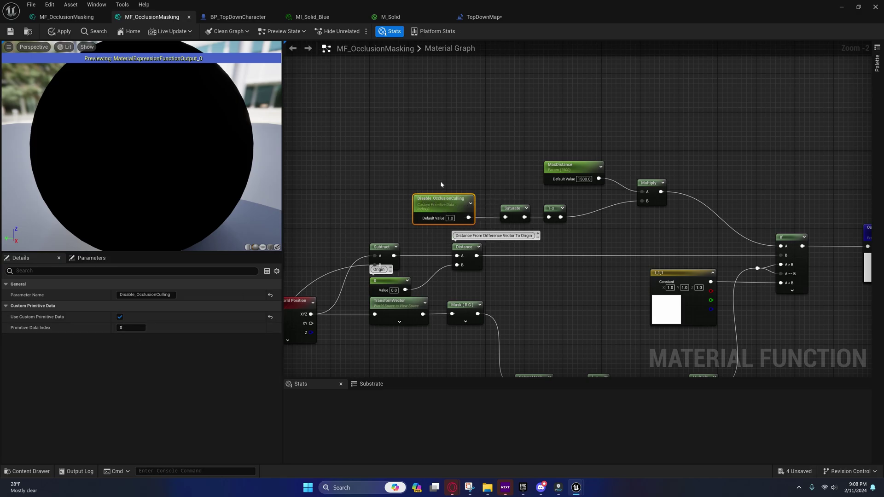
{"action": "right_click_drag", "start_coordinate": [433, 123], "coordinate": [409, 164]}
{"action": "left_click", "coordinate": [409, 164]}
{"action": "key", "text": "3"}
{"action": "left_click", "coordinate": [409, 164]}
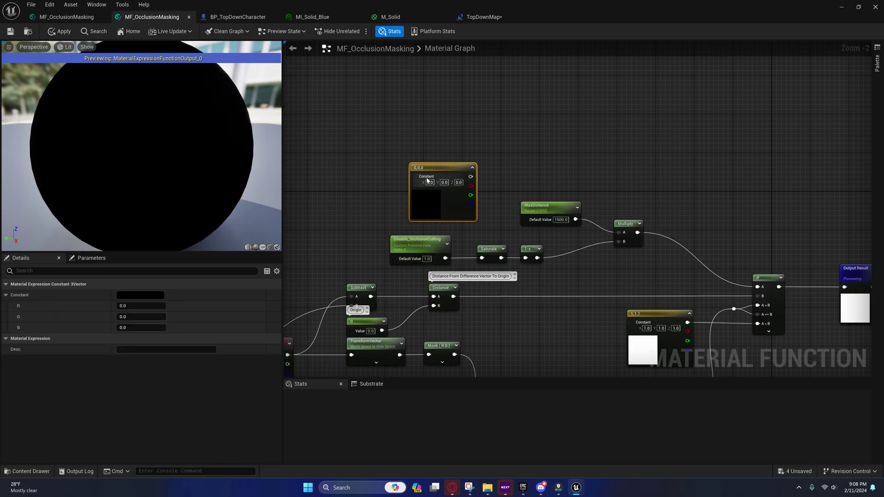
{"action": "left_click_drag", "start_coordinate": [434, 169], "coordinate": [419, 161]}
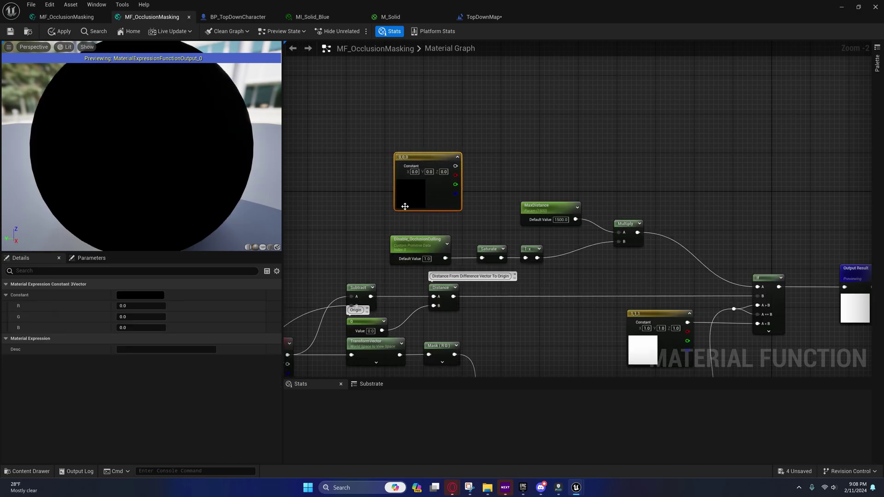
- Convert the new Constant3Vector into a vector parameter and enable Use Custom Primitive Data for it
{"action": "right_click", "coordinate": [408, 160]}
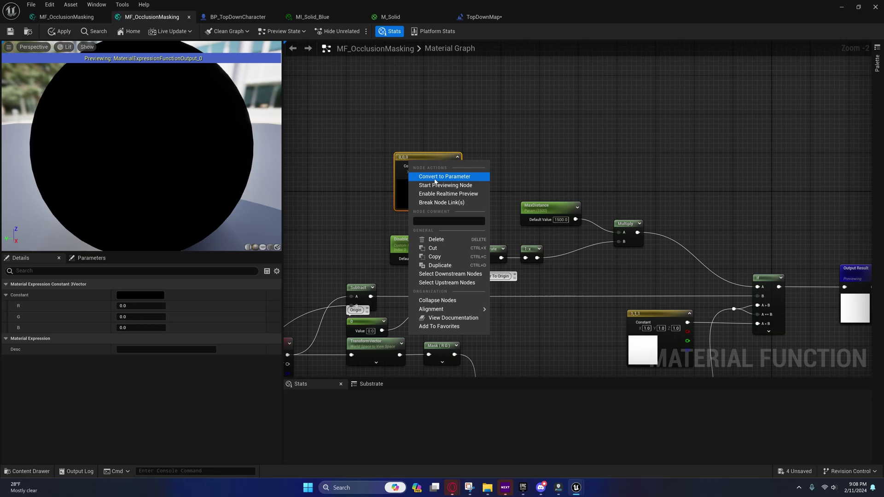
{"action": "left_click", "coordinate": [458, 176]}
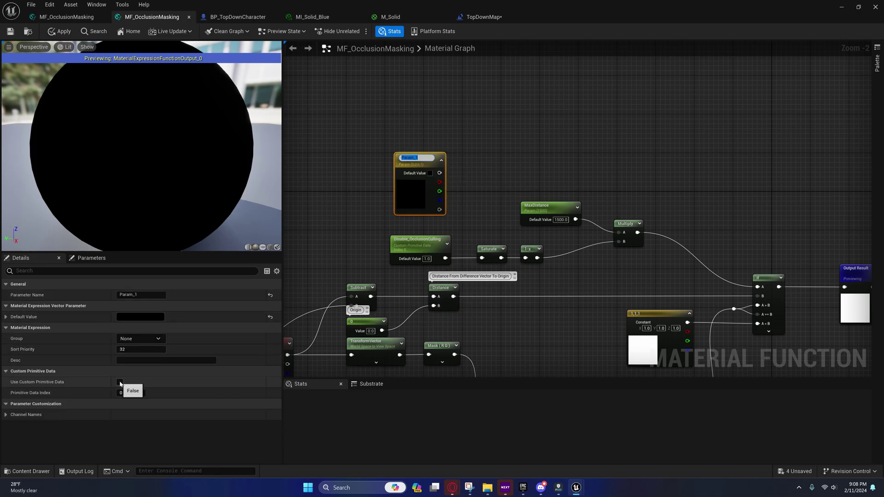
{"action": "left_click", "coordinate": [120, 382]}
{"action": "right_click_drag", "start_coordinate": [377, 246], "coordinate": [368, 268]}
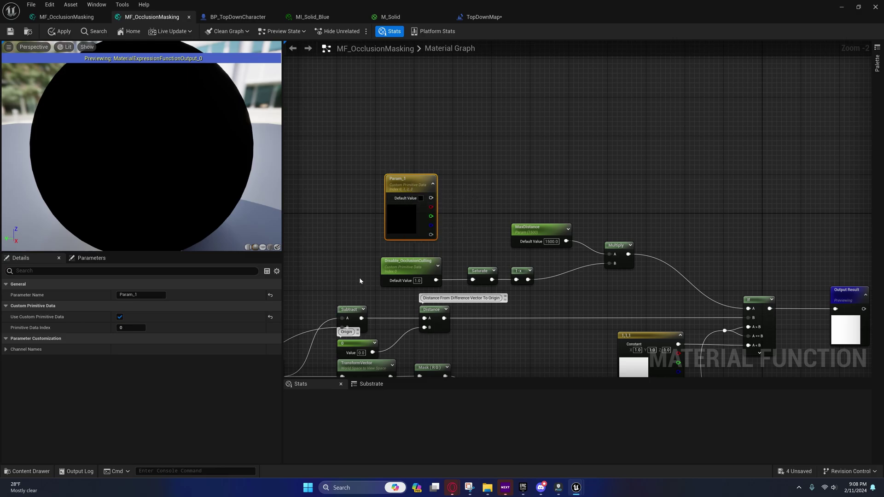
{"action": "scroll", "coordinate": [359, 277], "scroll_direction": "up", "scroll_amount": 2}
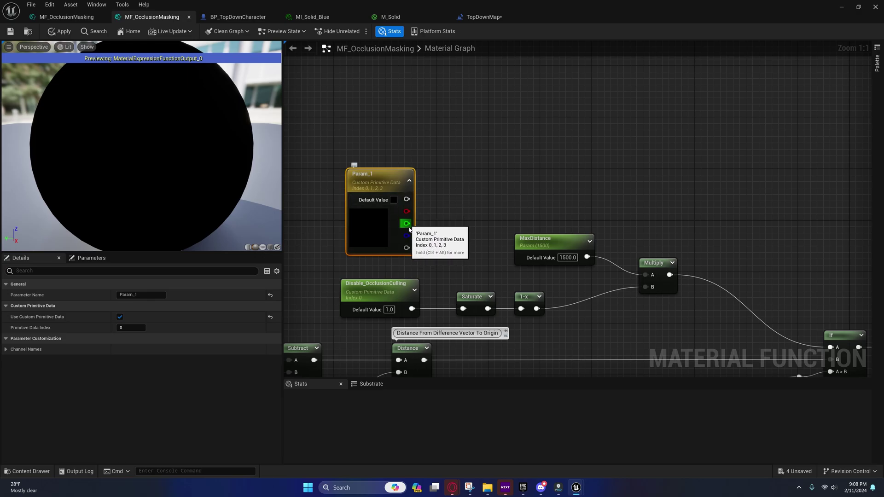
- Duplicate the Param_1 vector parameter, place the copy beneath the original, and set the copy's Primitive Data Index to 4
{"action": "right_click_drag", "start_coordinate": [428, 232], "coordinate": [414, 253]}
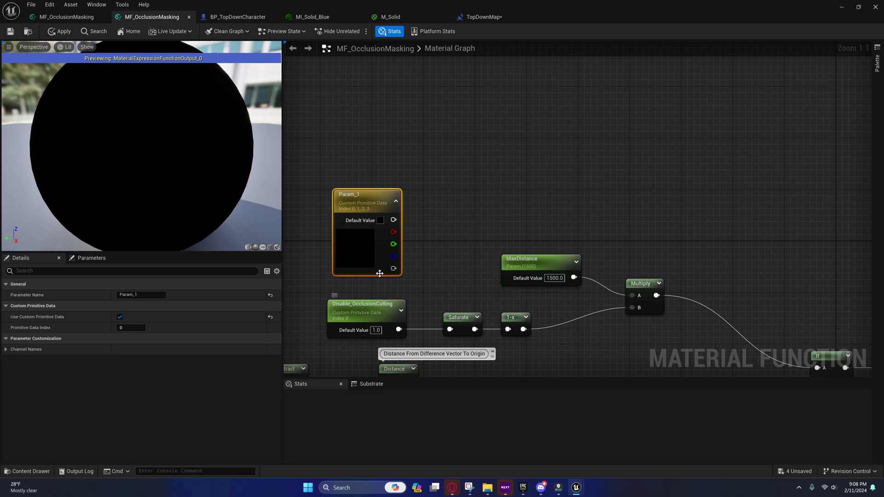
{"action": "left_click_drag", "start_coordinate": [373, 201], "coordinate": [379, 91]}
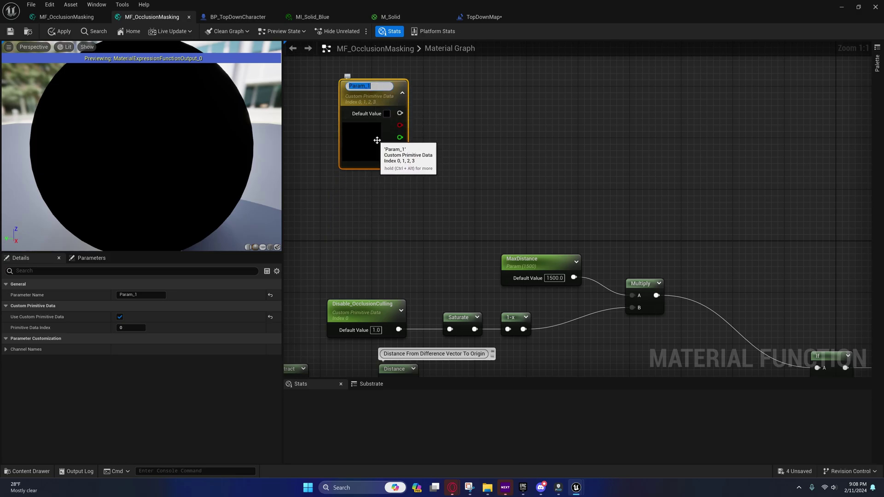
{"action": "key", "text": "ctrl+d"}
{"action": "left_click_drag", "start_coordinate": [375, 198], "coordinate": [377, 180]}
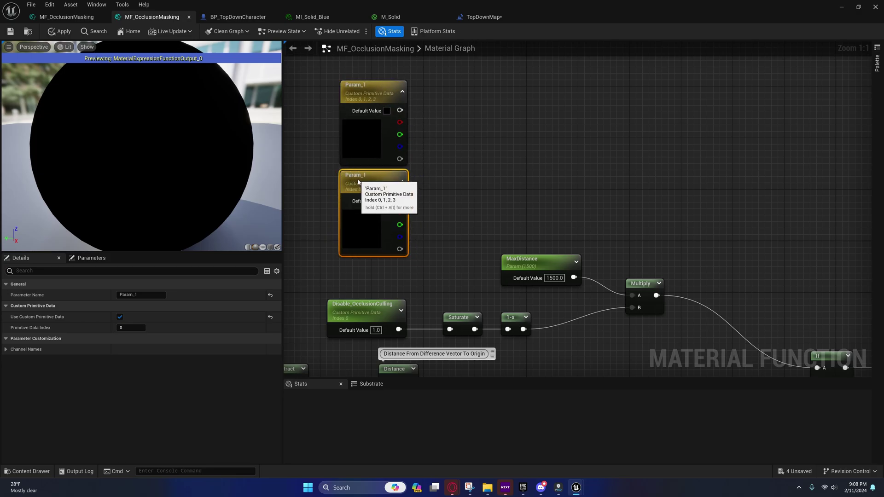
{"action": "left_click", "coordinate": [128, 328]}
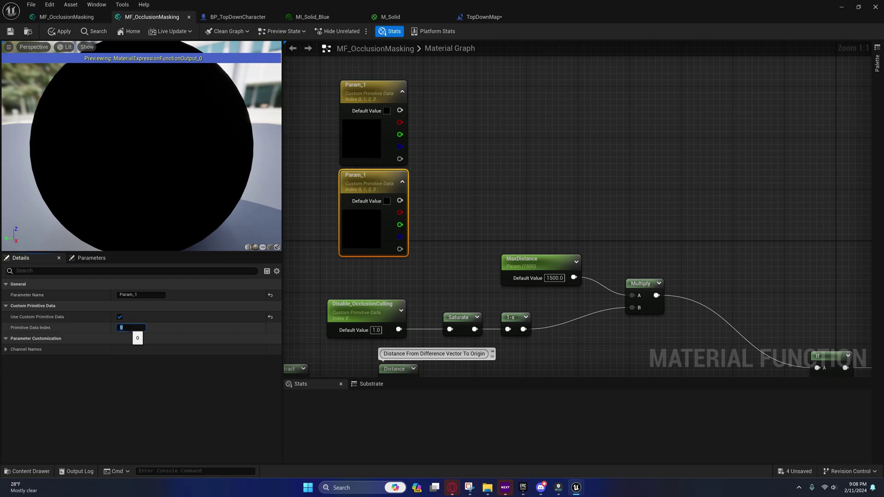
{"action": "type", "text": "4"}
{"action": "key", "text": "Return"}
{"action": "right_click_drag", "start_coordinate": [344, 275], "coordinate": [347, 301]}
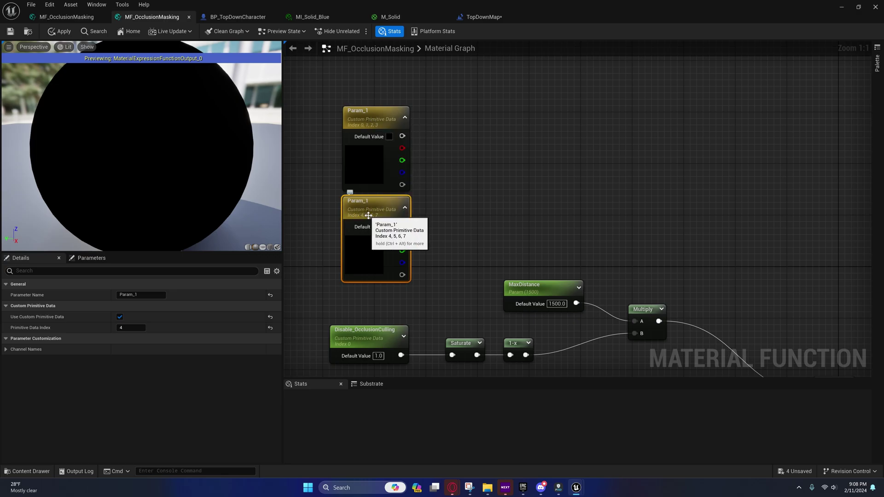
- Delete both Param_1 vector parameters from the material function graph
{"action": "mouse_move", "coordinate": [374, 216]}
{"action": "left_mouse_down"}
{"action": "mouse_move", "coordinate": [374, 203]}
{"action": "mouse_move", "coordinate": [374, 229]}
{"action": "left_mouse_up"}
{"action": "left_click_drag", "start_coordinate": [434, 213], "coordinate": [343, 98]}
{"action": "key", "text": "Delete"}
{"action": "right_click_drag", "start_coordinate": [366, 205], "coordinate": [361, 56]}
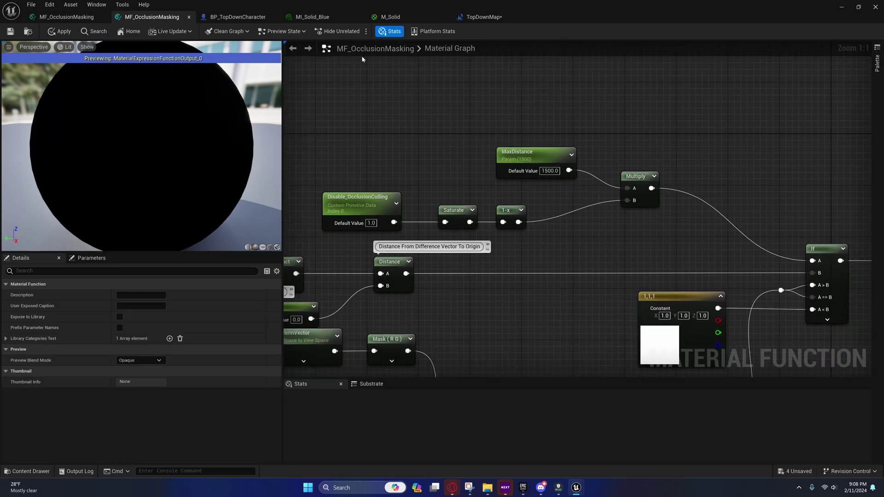
- Copy the SM_Cube16 reference, its Static Mesh Component getter and its Set Custom Primitive Data Float node in the TopDownMap level blueprint
{"action": "left_click", "coordinate": [483, 17]}
{"action": "right_click_drag", "start_coordinate": [313, 105], "coordinate": [283, 127]}
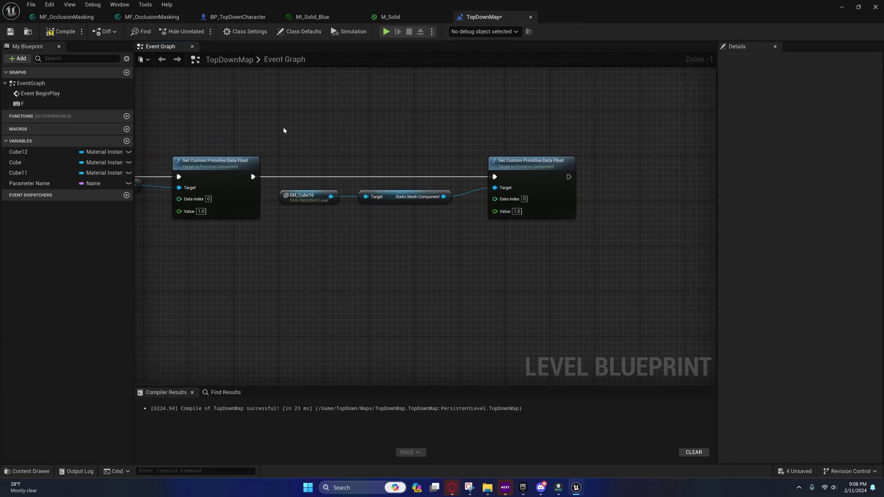
{"action": "left_click_drag", "start_coordinate": [283, 127], "coordinate": [575, 257]}
- Paste the SM_Cube16 node group twice, placing one copy at the end of each Flip Flop branch of the F key event
{"action": "right_click_drag", "start_coordinate": [490, 267], "coordinate": [492, 170]}
{"action": "scroll", "coordinate": [479, 202], "scroll_direction": "down", "scroll_amount": 7}
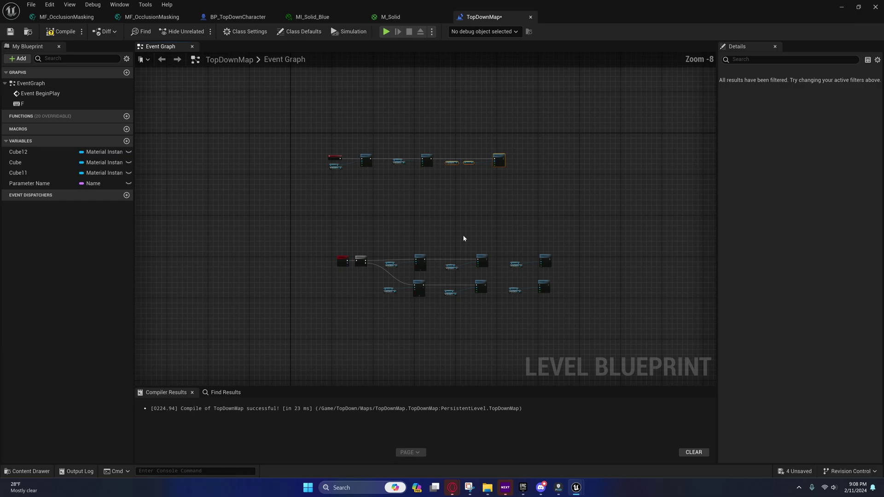
{"action": "right_click_drag", "start_coordinate": [463, 235], "coordinate": [416, 192]}
{"action": "scroll", "coordinate": [397, 239], "scroll_direction": "up", "scroll_amount": 4}
{"action": "right_click_drag", "start_coordinate": [276, 244], "coordinate": [333, 277]}
{"action": "key", "text": "ctrl+v"}
{"action": "left_click_drag", "start_coordinate": [413, 294], "coordinate": [613, 267]}
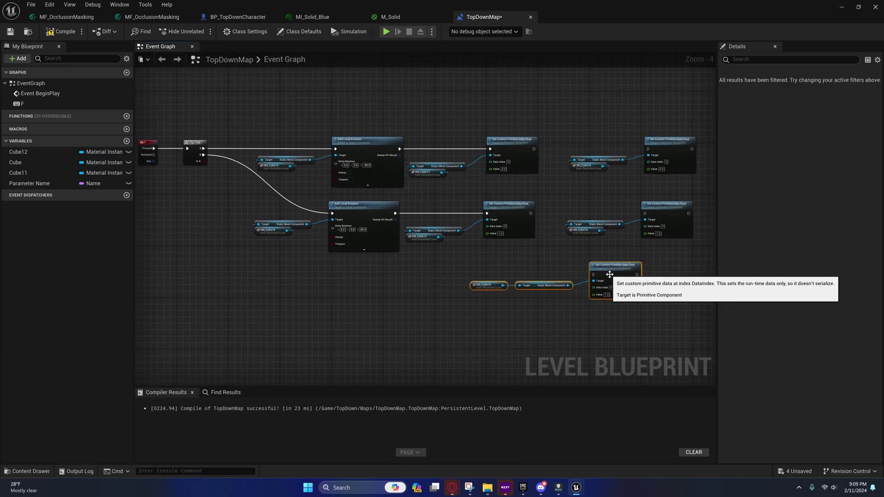
{"action": "right_click_drag", "start_coordinate": [614, 267], "coordinate": [408, 290]}
{"action": "left_click_drag", "start_coordinate": [408, 290], "coordinate": [636, 231]}
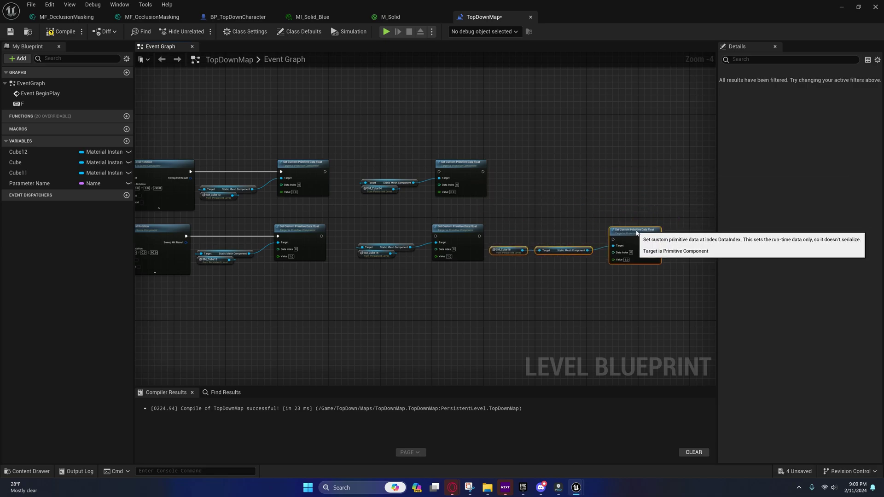
{"action": "key", "text": "ctrl+v"}
{"action": "left_click_drag", "start_coordinate": [682, 155], "coordinate": [636, 175]}
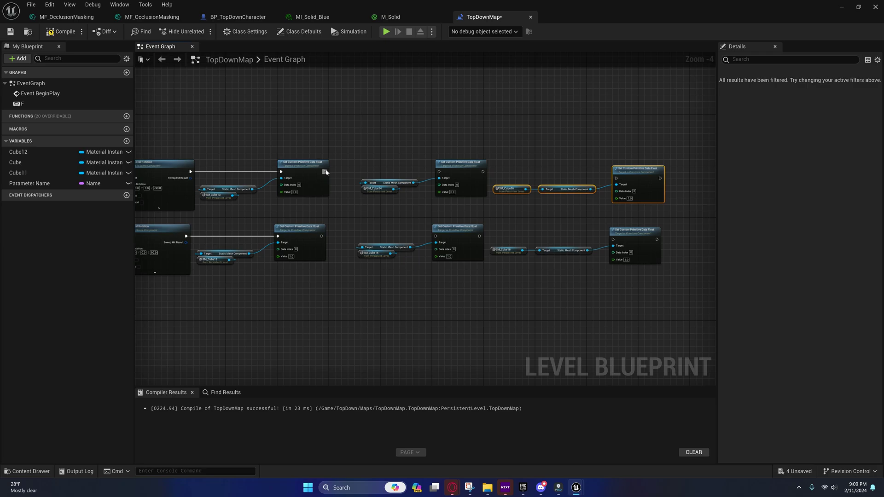
- Wire each branch's last executed Set Custom Primitive Data Float node to its pasted SM_Cube16 counterpart and straighten the upper branch's copy
{"action": "left_click_drag", "start_coordinate": [325, 172], "coordinate": [616, 179]}
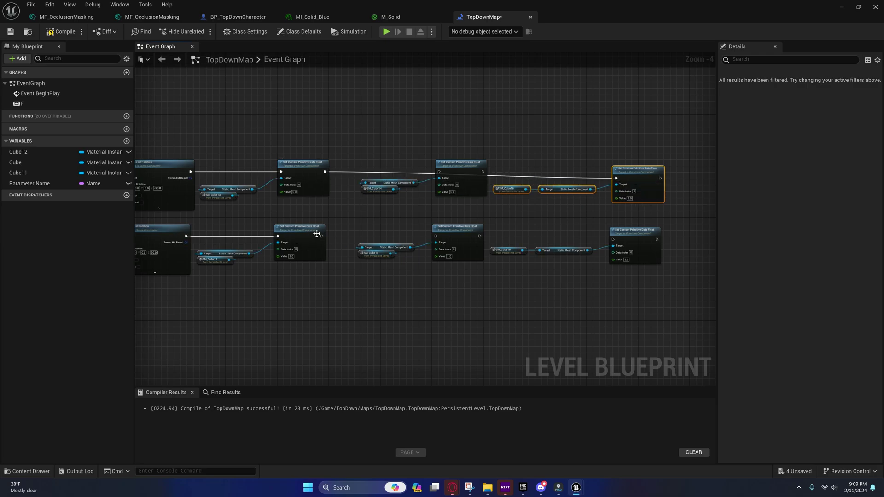
{"action": "left_click_drag", "start_coordinate": [321, 236], "coordinate": [614, 240]}
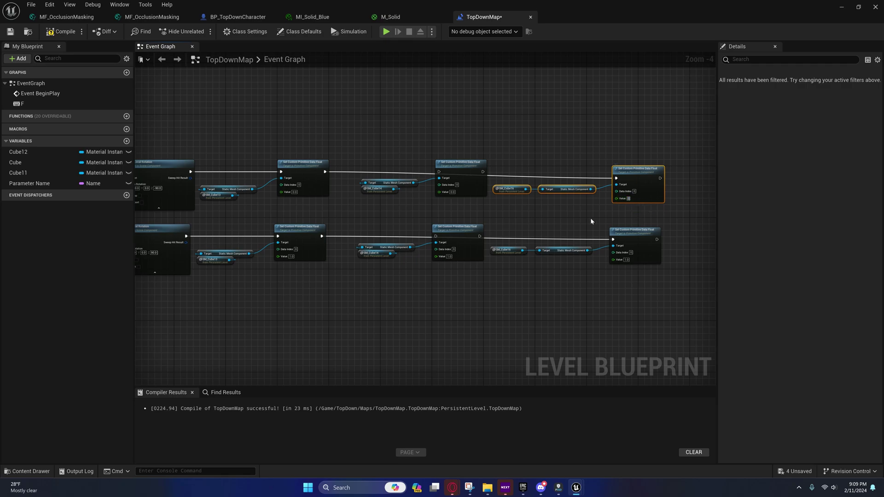
{"action": "right_click_drag", "start_coordinate": [591, 219], "coordinate": [632, 220]}
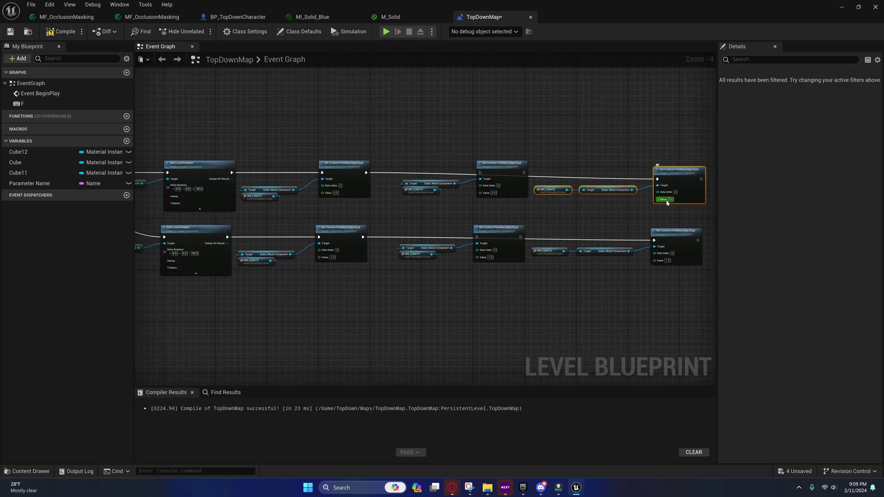
{"action": "left_click_drag", "start_coordinate": [672, 177], "coordinate": [669, 170]}
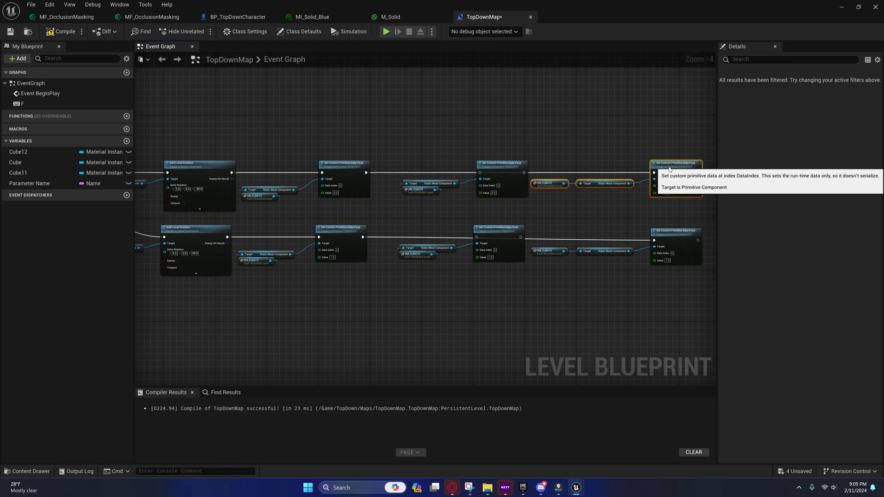
- Set the Value of the SM_Cube16 Set Custom Primitive Data Float node in the Flip Flop's A branch to 0.0
{"action": "right_click_drag", "start_coordinate": [588, 201], "coordinate": [542, 226]}
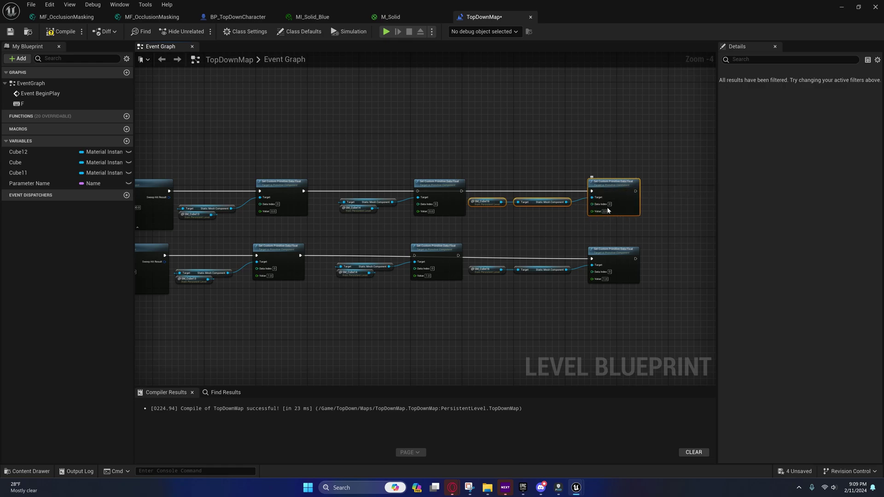
{"action": "left_click", "coordinate": [605, 212]}
{"action": "right_click_drag", "start_coordinate": [528, 223], "coordinate": [460, 246]}
{"action": "right_click_drag", "start_coordinate": [516, 256], "coordinate": [531, 223]}
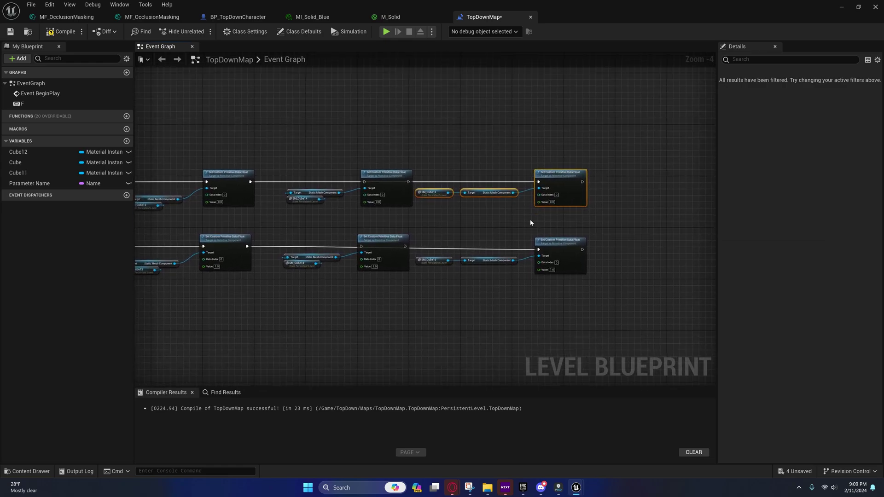
{"action": "left_click", "coordinate": [551, 202]}
{"action": "left_click", "coordinate": [557, 202]}
{"action": "right_click_drag", "start_coordinate": [594, 226], "coordinate": [582, 186]}
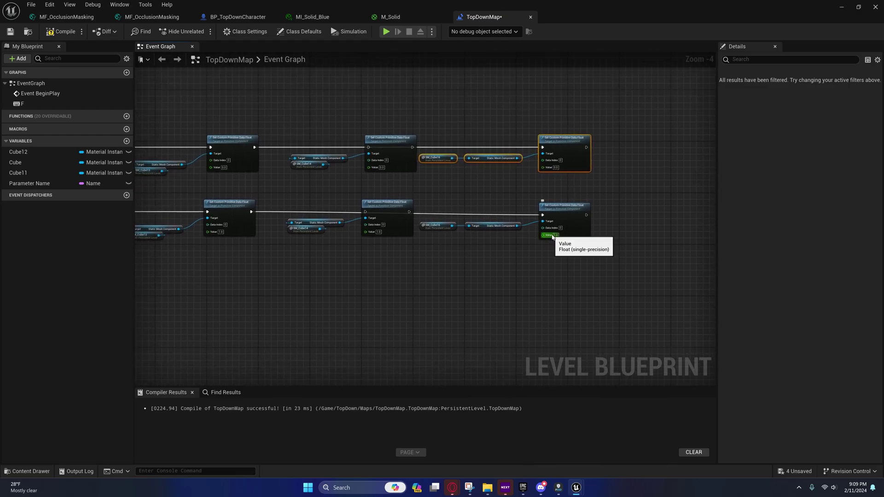
{"action": "right_click_drag", "start_coordinate": [554, 239], "coordinate": [542, 265]}
- Rename the Disable_OcclusionCulling parameter in MF_OcclusionMasking as Disable_OcclusionMasking and apply the material function change
{"action": "left_click", "coordinate": [152, 17]}
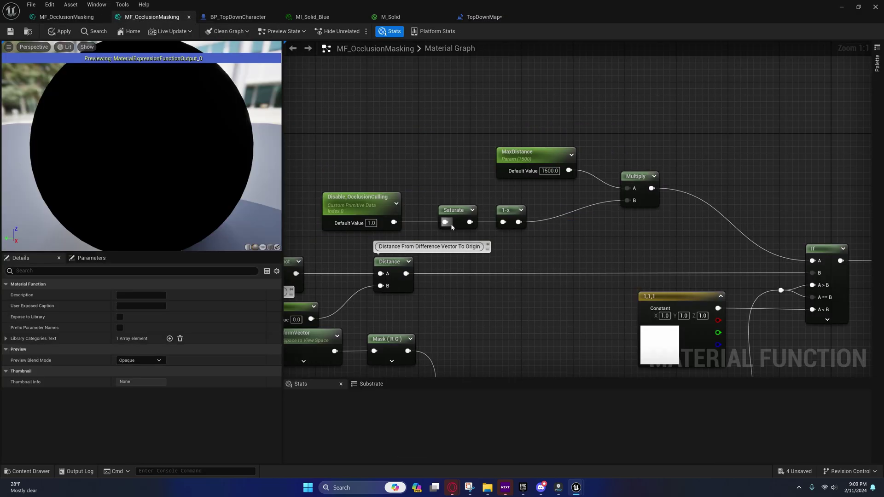
{"action": "left_click", "coordinate": [374, 200]}
{"action": "left_click", "coordinate": [374, 201]}
{"action": "left_click_drag", "start_coordinate": [374, 199], "coordinate": [483, 195]}
{"action": "type", "text": "Masking"}
{"action": "key", "text": "Return"}
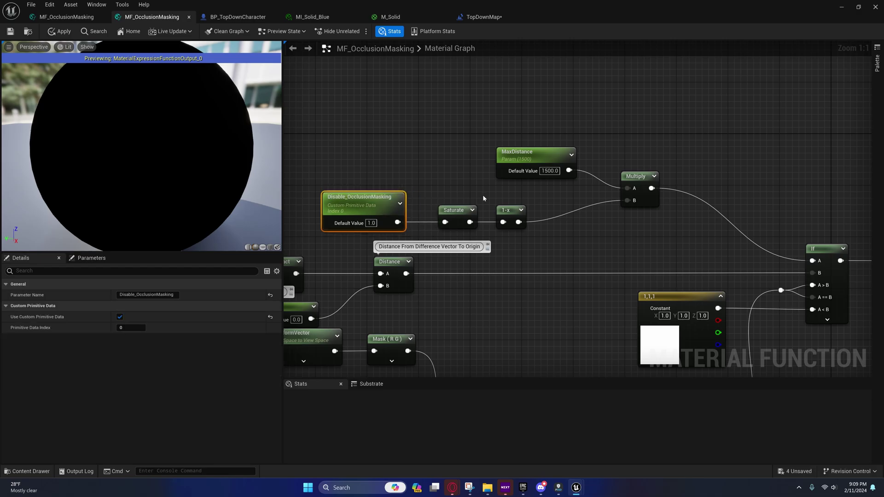
{"action": "right_click_drag", "start_coordinate": [503, 247], "coordinate": [541, 216]}
{"action": "left_click", "coordinate": [543, 218]}
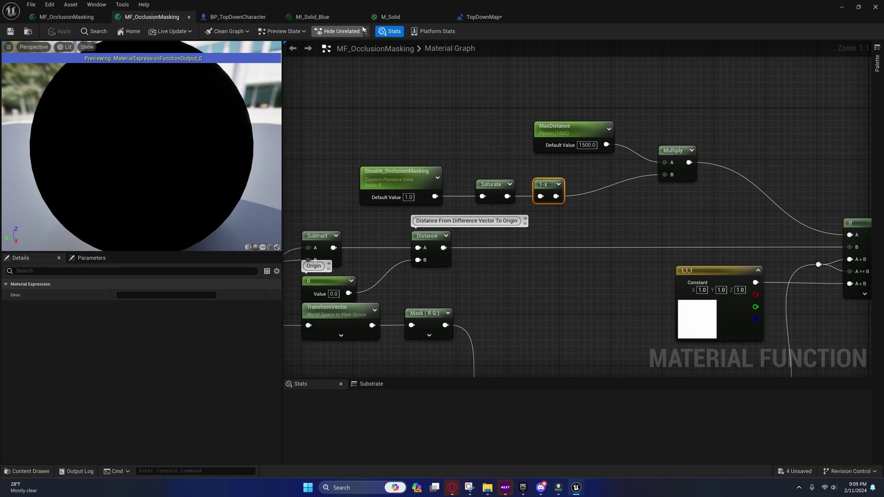
- Return to the TopDownMap level blueprint and locate the start of the F key event chain
{"action": "left_click", "coordinate": [484, 17]}
{"action": "right_click_drag", "start_coordinate": [576, 189], "coordinate": [828, 215]}
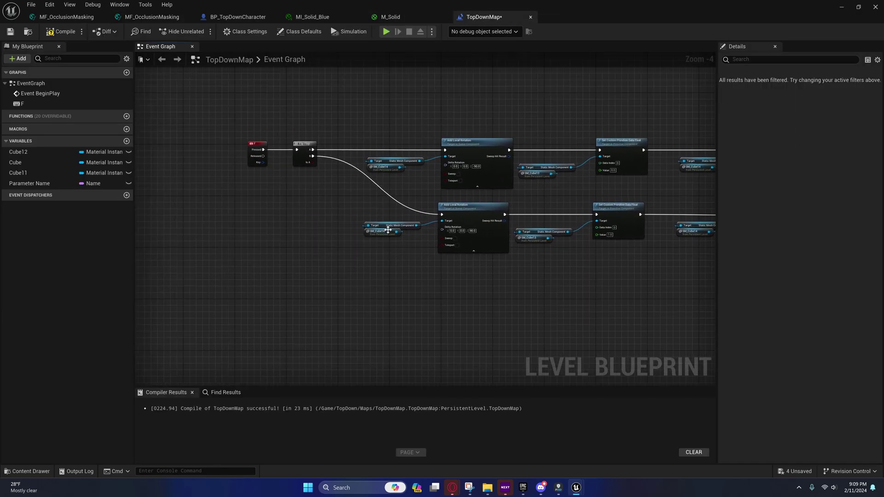
{"action": "right_click_drag", "start_coordinate": [299, 172], "coordinate": [272, 189]}
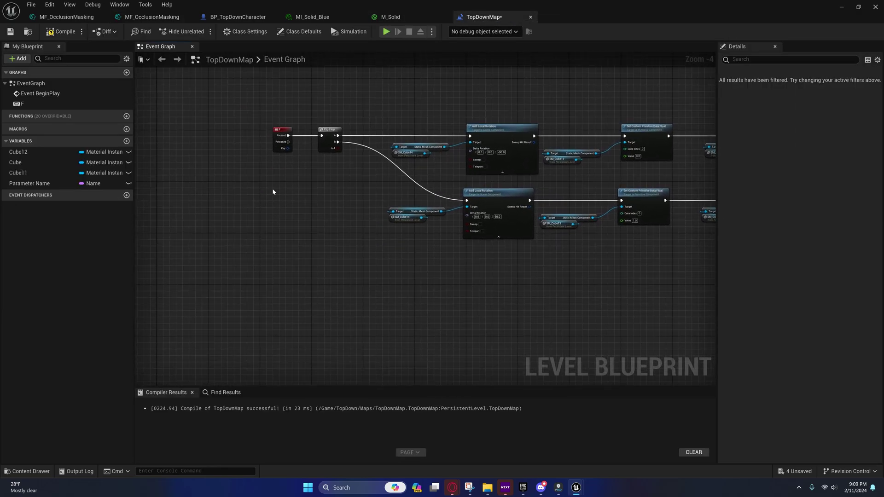
{"action": "right_click", "coordinate": [272, 230]}
{"action": "type", "text": "keyboar"}
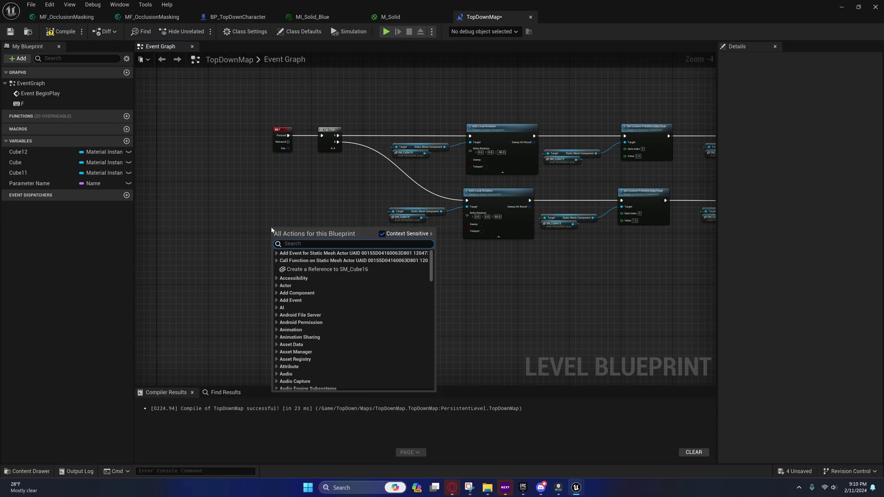
{"action": "type", "text": "cxd"}
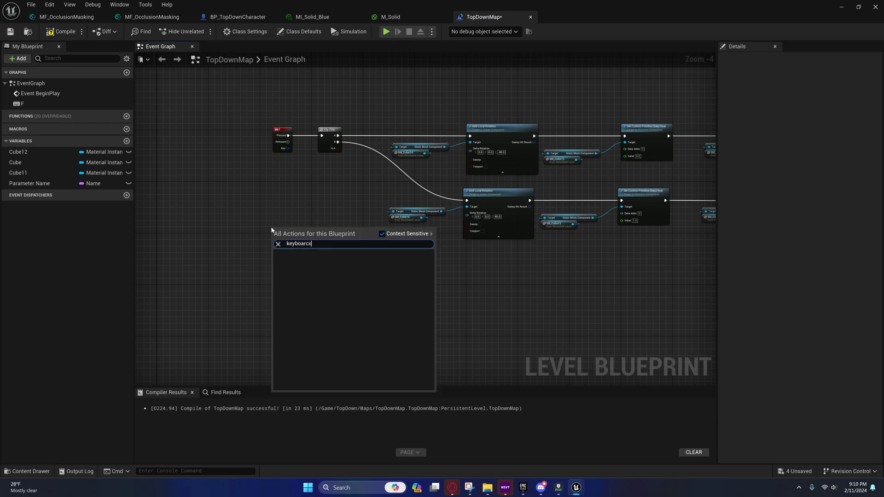
{"action": "key", "text": "BackSpace"}
{"action": "key", "text": "BackSpace"}
{"action": "type", "text": "d"}
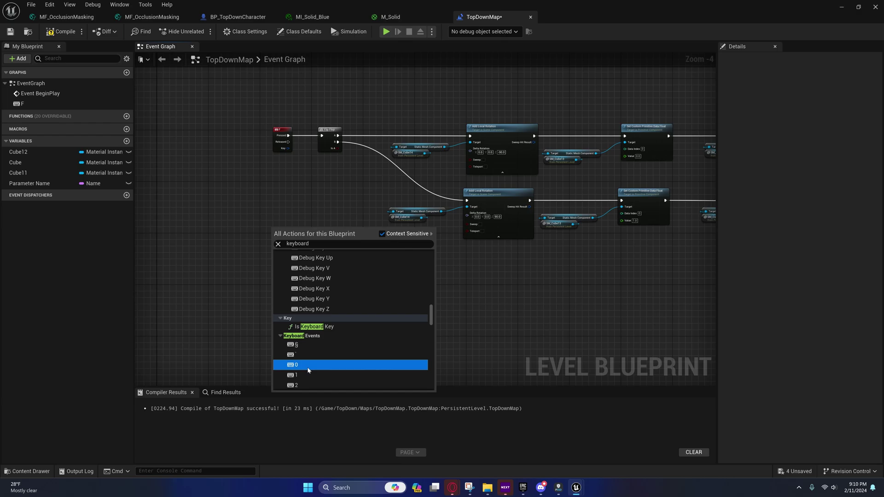
{"action": "left_click", "coordinate": [294, 365]}
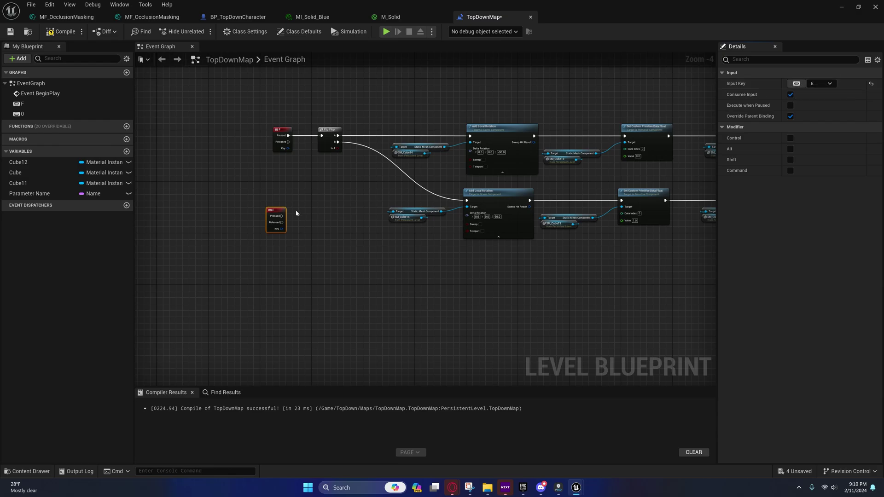
{"action": "left_click_drag", "start_coordinate": [273, 210], "coordinate": [279, 178]}
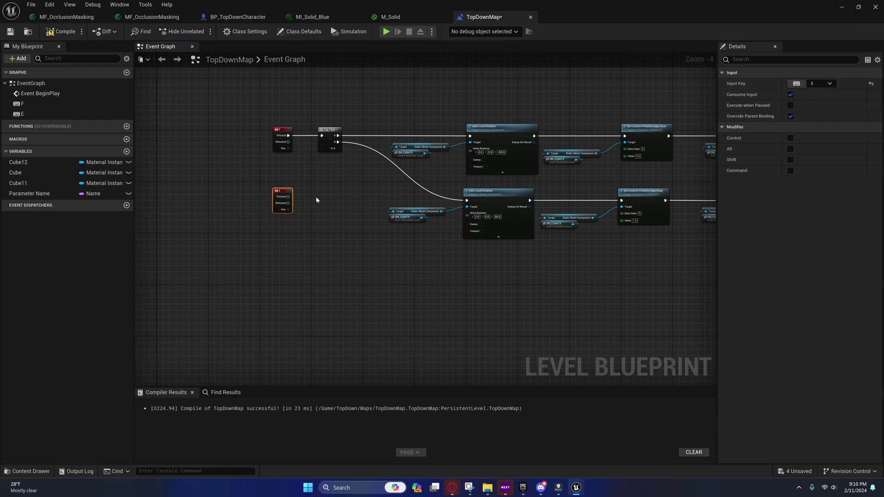
{"action": "right_click_drag", "start_coordinate": [317, 200], "coordinate": [267, 179]}
{"action": "key", "text": "Delete"}
- Examine the Set Custom Primitive Data Float nodes along both Flip Flop branches, including the SM_Cube16 copies at their ends
{"action": "right_click_drag", "start_coordinate": [353, 220], "coordinate": [284, 208]}
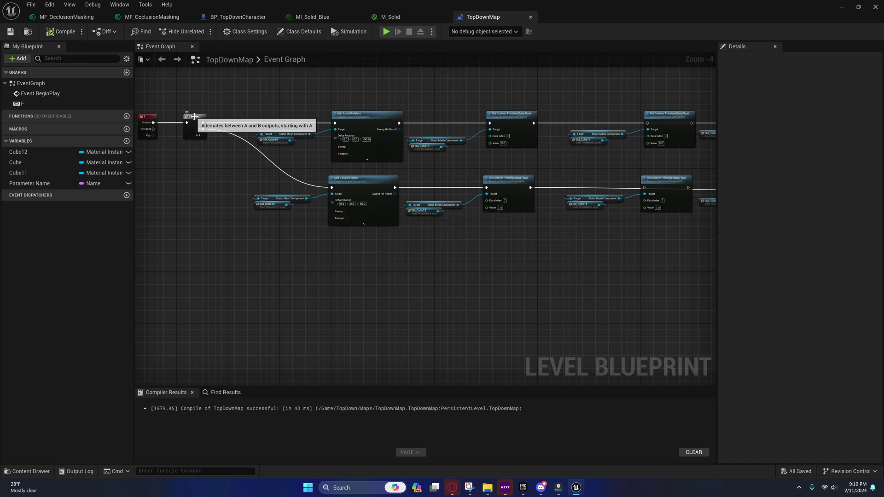
{"action": "right_click_drag", "start_coordinate": [215, 158], "coordinate": [88, 204]}
{"action": "right_click_drag", "start_coordinate": [520, 214], "coordinate": [457, 193]}
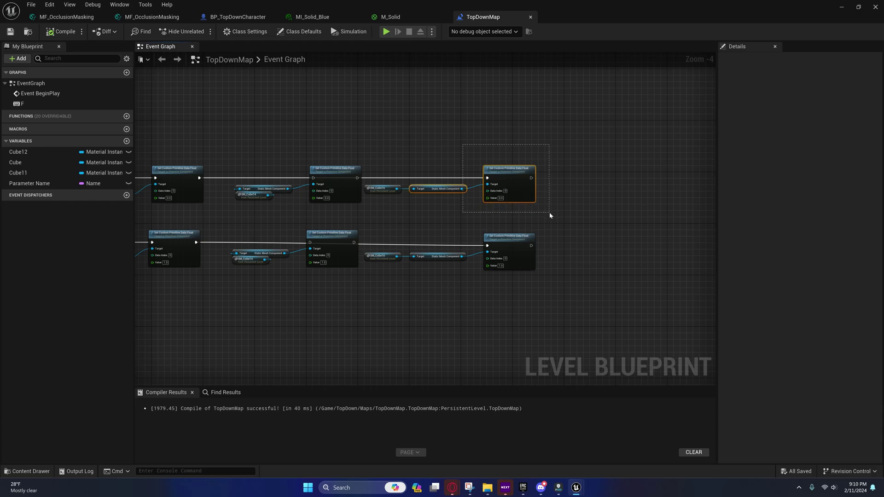
{"action": "left_click_drag", "start_coordinate": [546, 213], "coordinate": [547, 213]}
{"action": "right_click_drag", "start_coordinate": [492, 212], "coordinate": [488, 116]}
{"action": "right_click_drag", "start_coordinate": [476, 85], "coordinate": [407, 118]}
{"action": "left_click", "coordinate": [417, 118]}
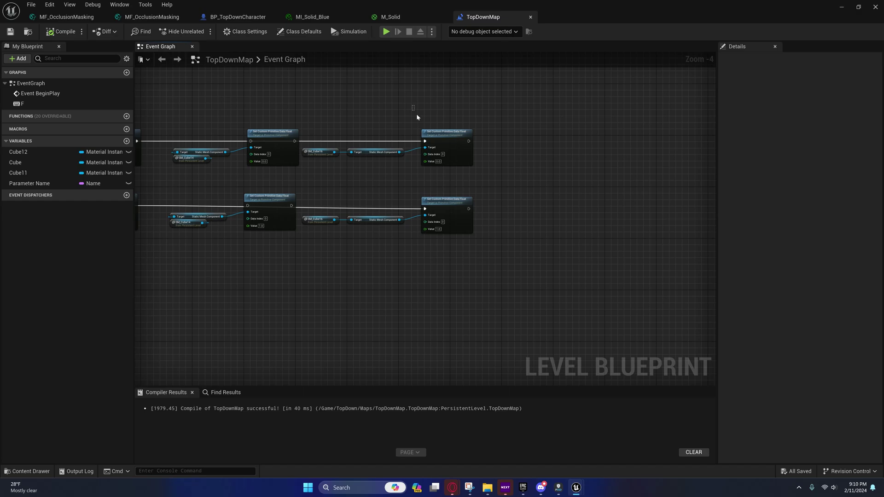
{"action": "left_click_drag", "start_coordinate": [482, 180], "coordinate": [482, 180]}
{"action": "right_click_drag", "start_coordinate": [434, 182], "coordinate": [410, 136]}
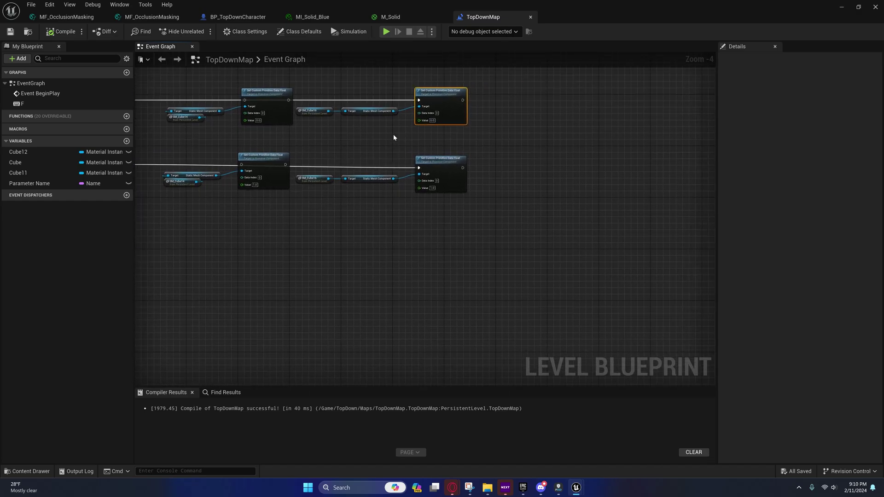
{"action": "left_click_drag", "start_coordinate": [496, 208], "coordinate": [496, 207]}
{"action": "right_click_drag", "start_coordinate": [416, 215], "coordinate": [499, 229]}
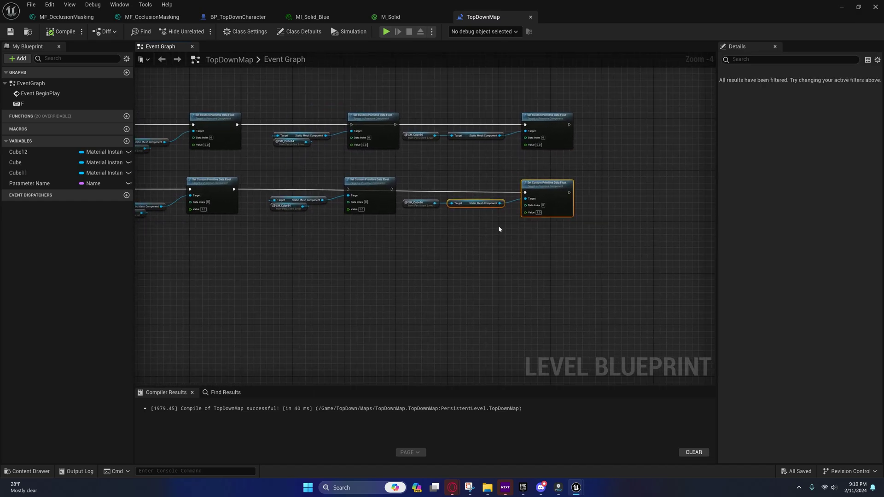
- Start playing TopDownMap from the main level editor and widen the play view to the full window
{"action": "left_click", "coordinate": [842, 7]}
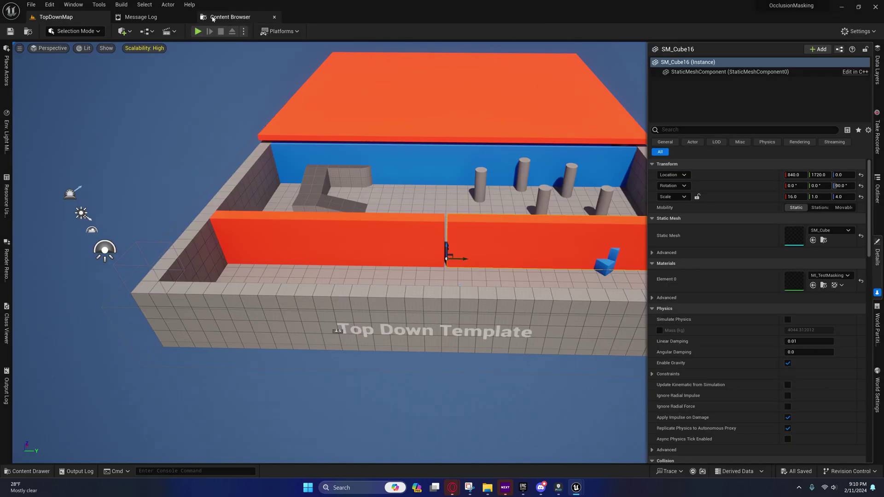
{"action": "left_click", "coordinate": [198, 32]}
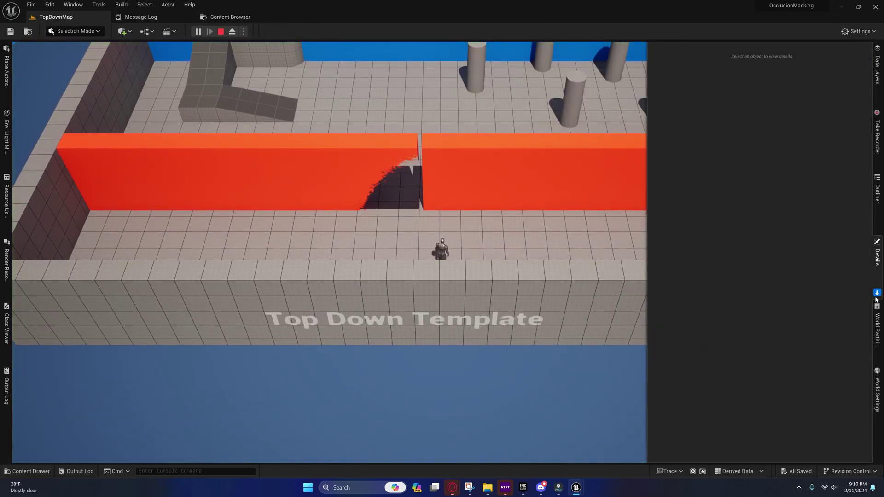
{"action": "left_click", "coordinate": [879, 284]}
- Walk the character along the front of the red walls to test the toggled occlusion masking on each wall
{"action": "mouse_move", "coordinate": [467, 230]}
{"action": "left_mouse_down"}
{"action": "mouse_move", "coordinate": [420, 228]}
{"action": "mouse_move", "coordinate": [404, 261]}
{"action": "mouse_move", "coordinate": [363, 214]}
{"action": "mouse_move", "coordinate": [567, 341]}
{"action": "left_mouse_up"}
{"action": "left_click", "coordinate": [567, 343]}
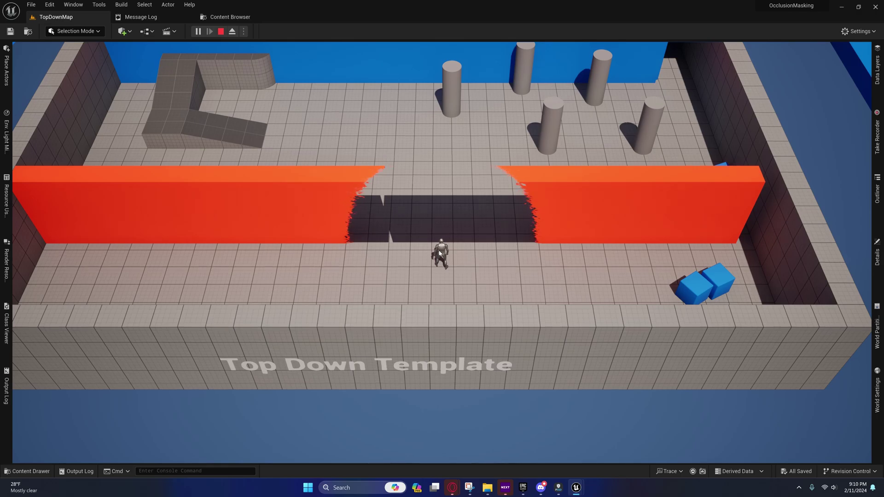
{"action": "mouse_move", "coordinate": [427, 248]}
{"action": "left_mouse_down"}
{"action": "mouse_move", "coordinate": [379, 241]}
{"action": "mouse_move", "coordinate": [531, 284]}
{"action": "mouse_move", "coordinate": [422, 261]}
{"action": "left_mouse_up"}
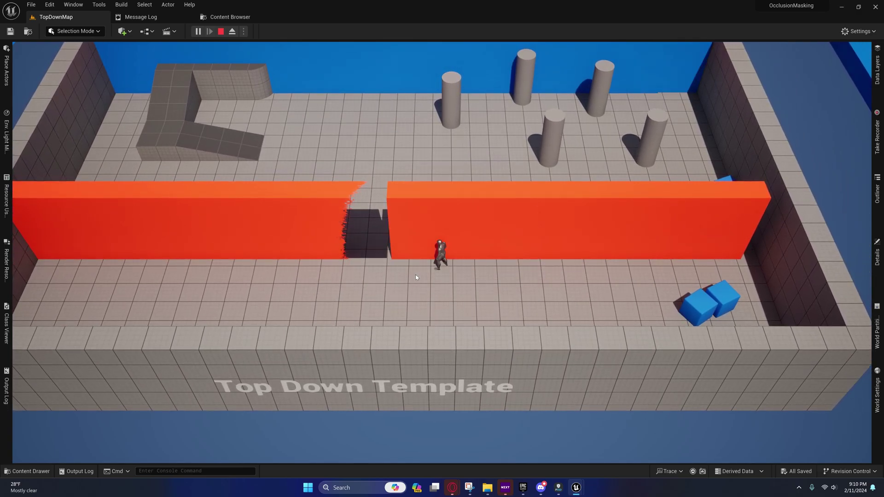
{"action": "mouse_move", "coordinate": [416, 275]}
{"action": "left_mouse_down"}
{"action": "mouse_move", "coordinate": [402, 289]}
{"action": "mouse_move", "coordinate": [515, 247]}
{"action": "mouse_move", "coordinate": [555, 177]}
{"action": "mouse_move", "coordinate": [625, 131]}
{"action": "left_mouse_up"}
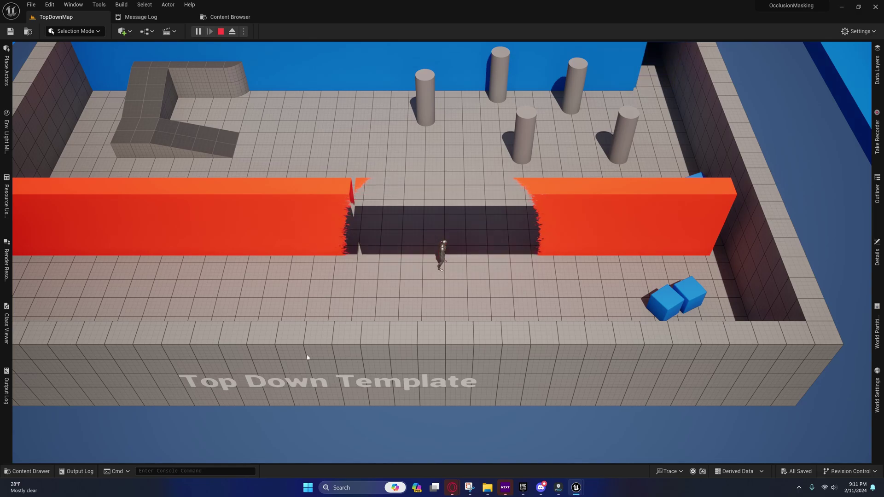
{"action": "left_click", "coordinate": [357, 286]}
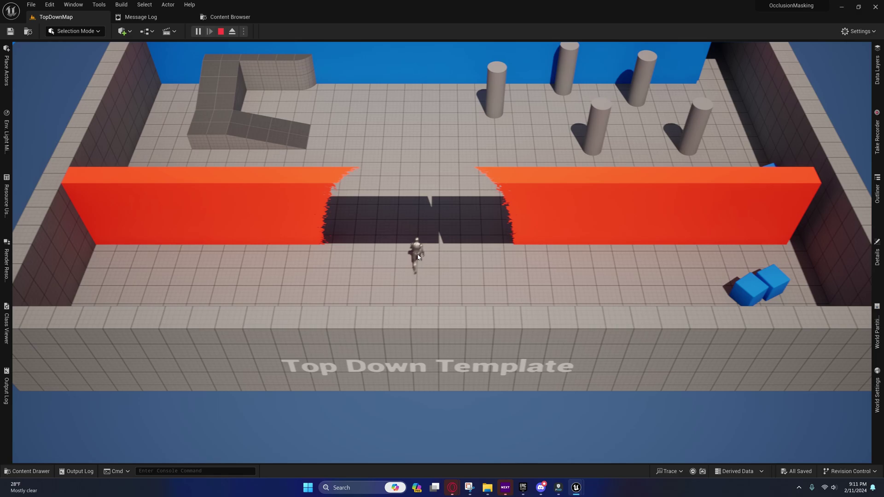